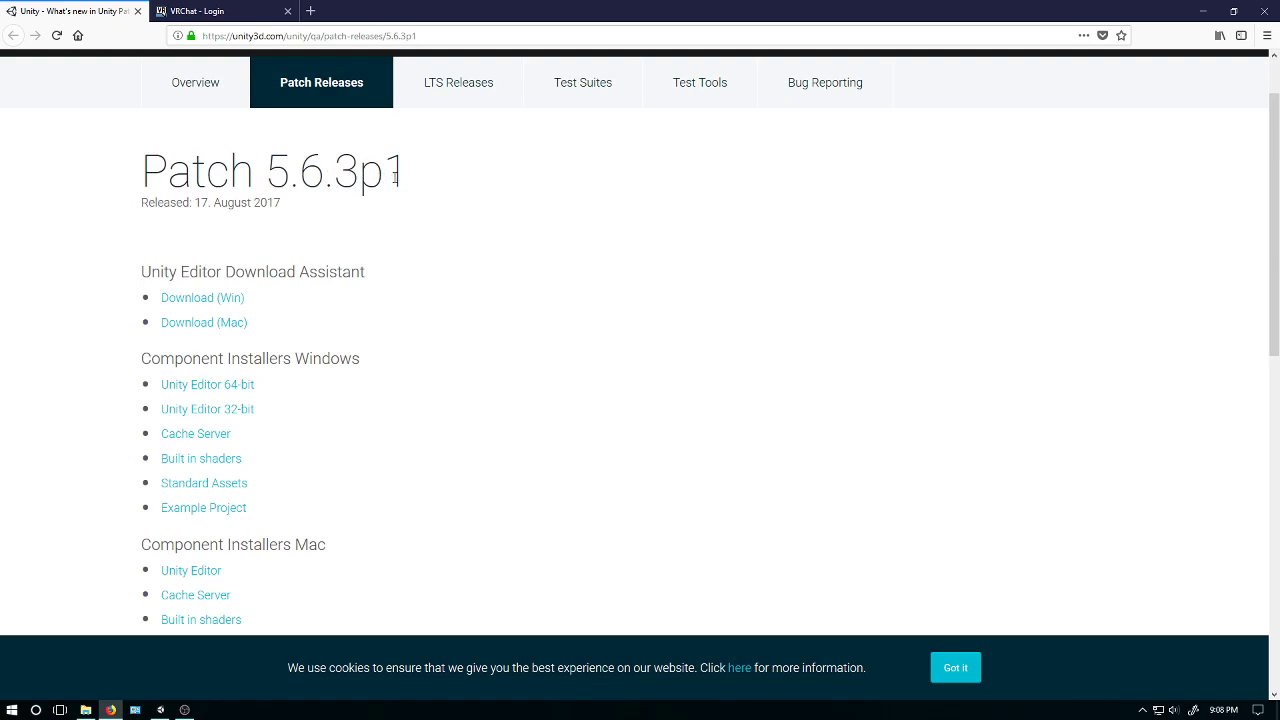
Switch to the VRChat login tab in Firefox, then bring the Unity editor back to the front.
click(197, 12)
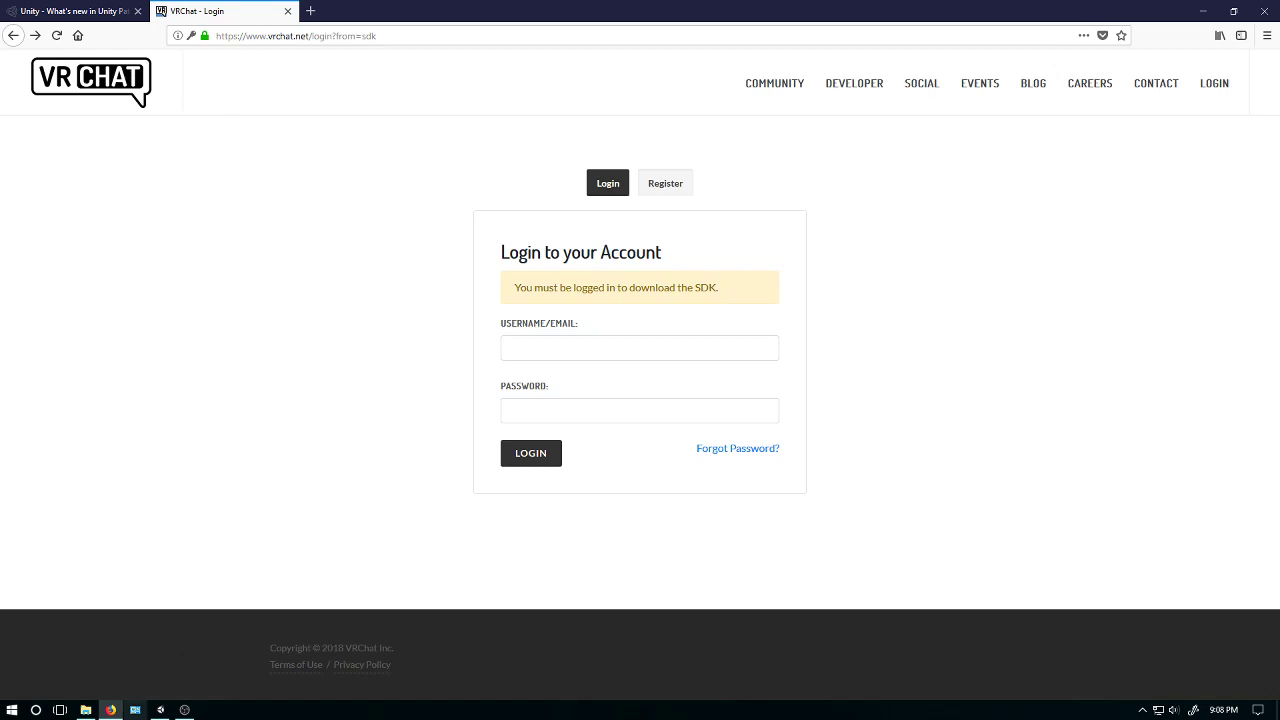
click(160, 710)
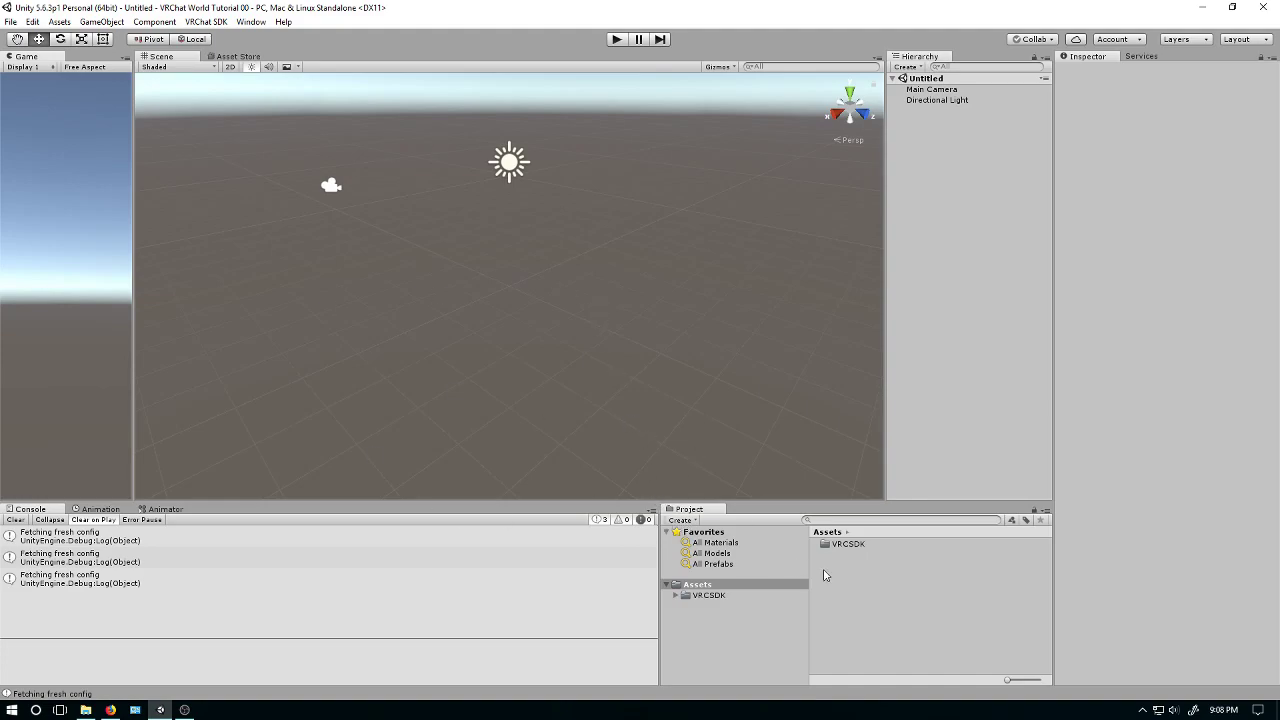
click(857, 546)
click(860, 573)
click(59, 21)
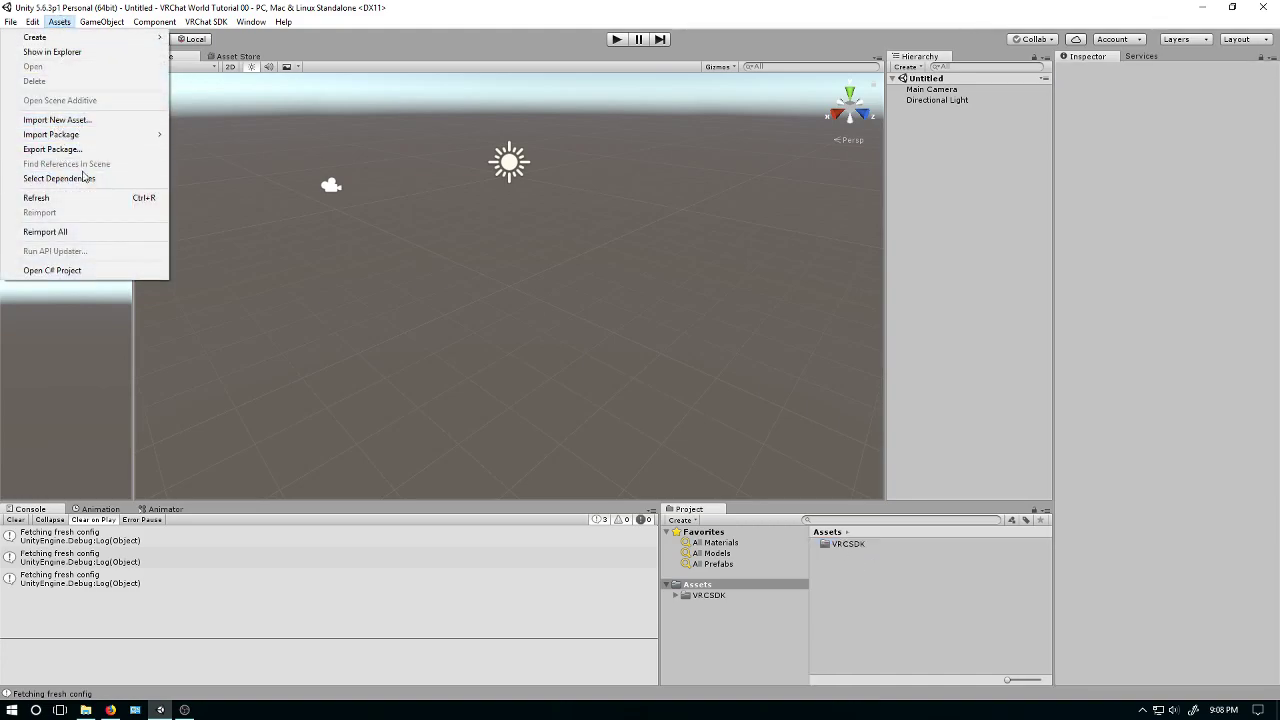
click(86, 710)
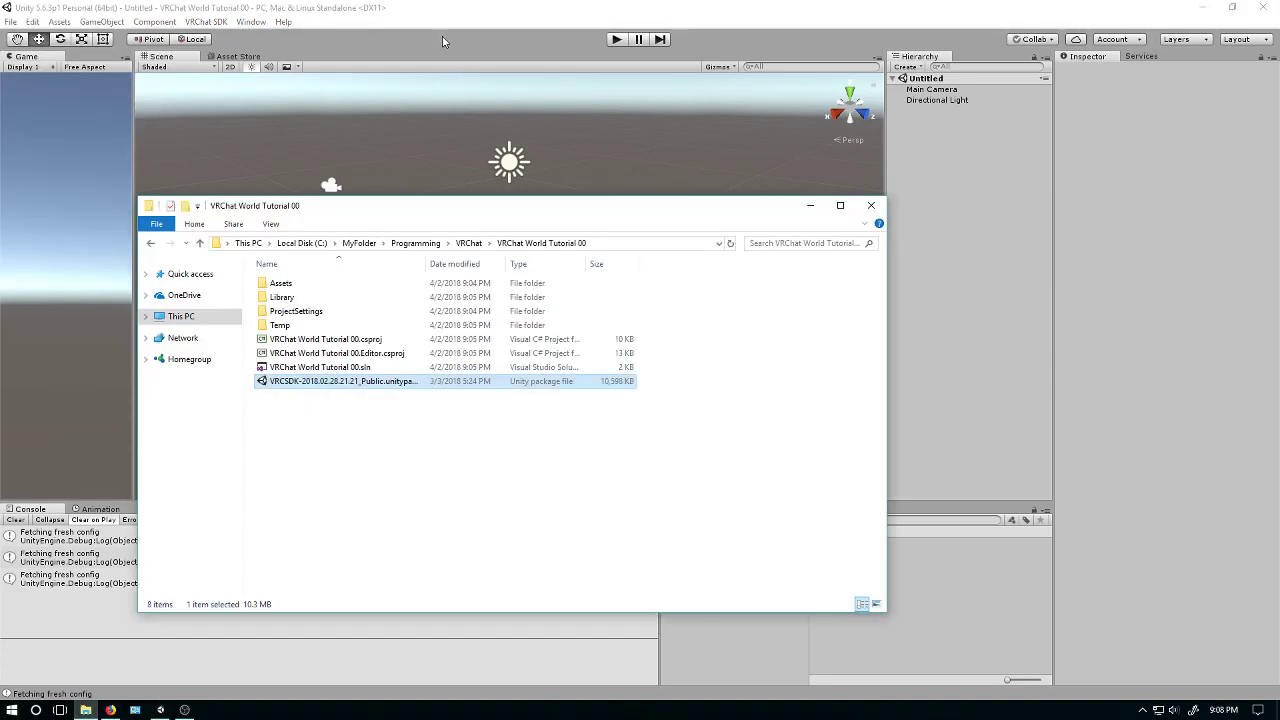
click(352, 141)
click(86, 710)
double_click(285, 384)
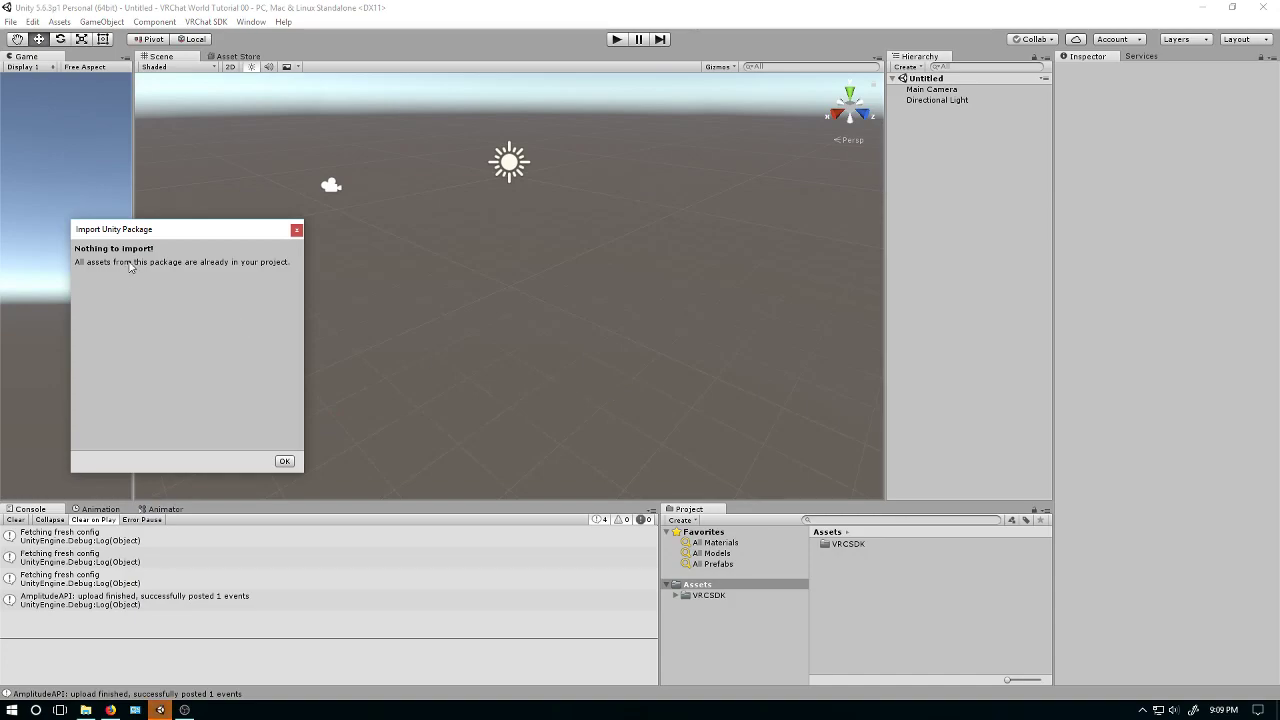
click(283, 462)
right_drag(507, 226, 354, 351)
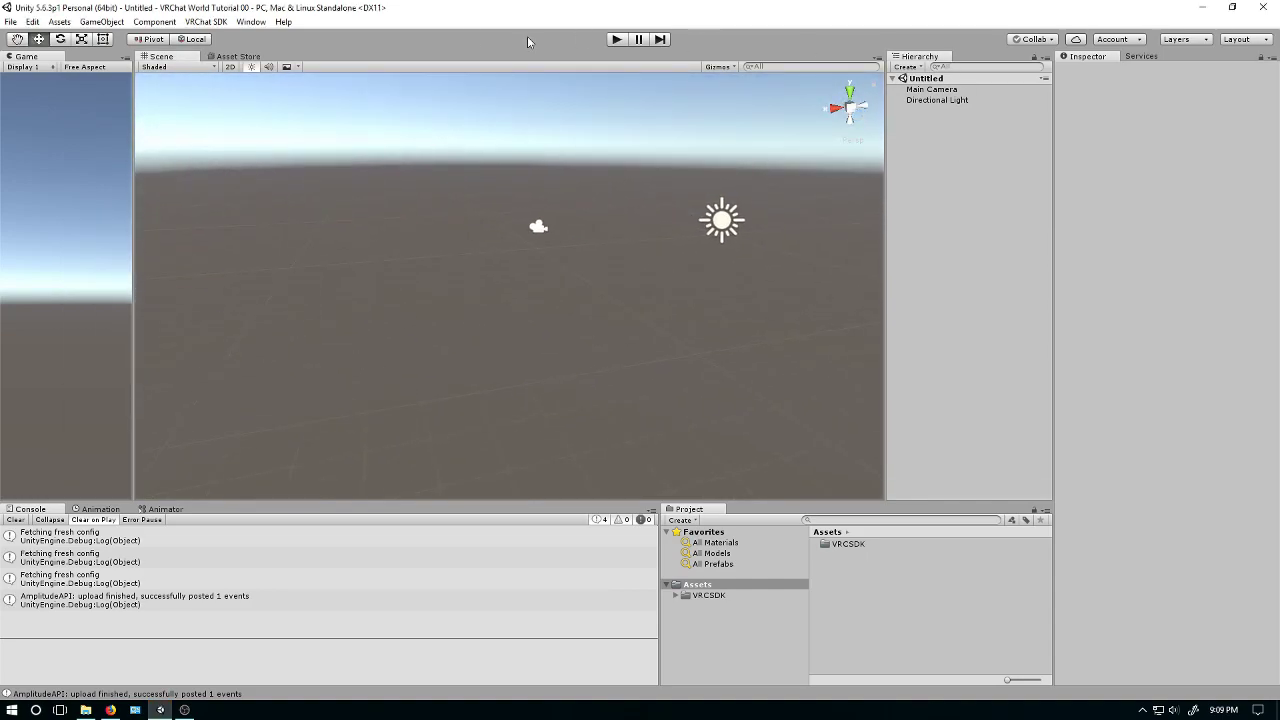
Dock the VRChat SDK Settings window as a tab in the bottom panel beside the console.
click(149, 67)
click(174, 57)
click(1135, 57)
click(1100, 57)
click(207, 22)
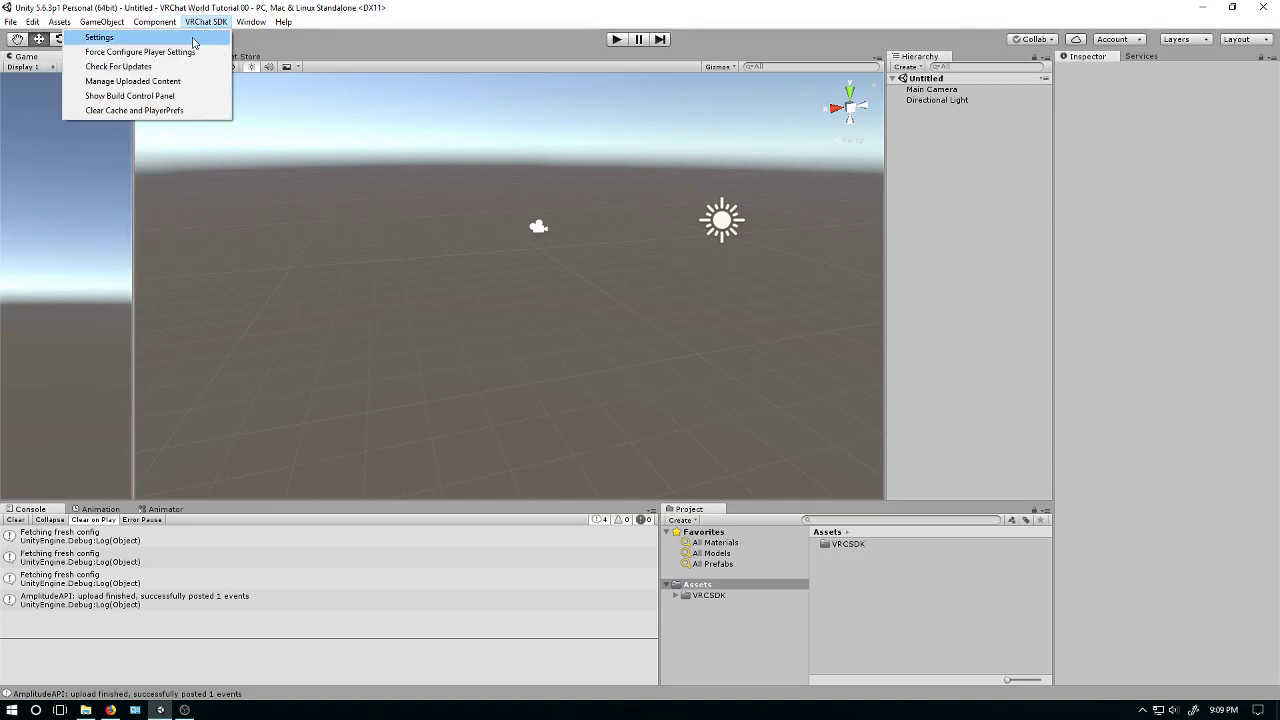
click(193, 40)
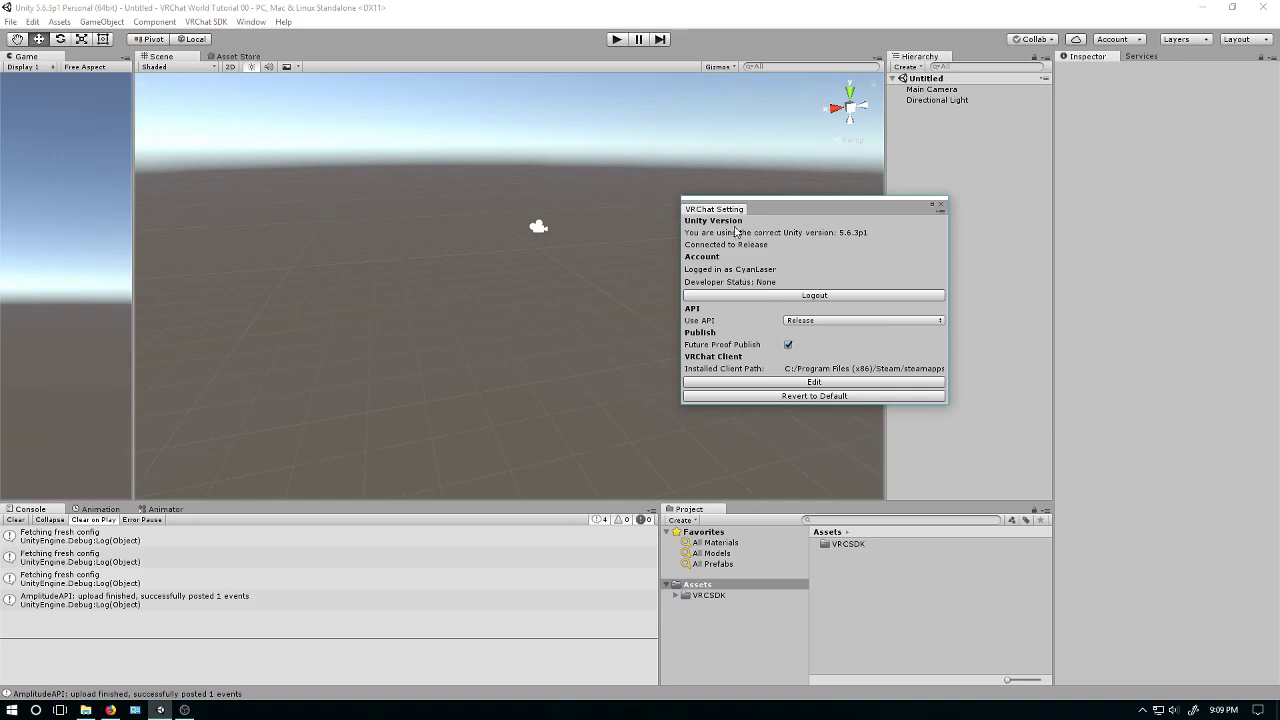
drag(725, 213, 232, 510)
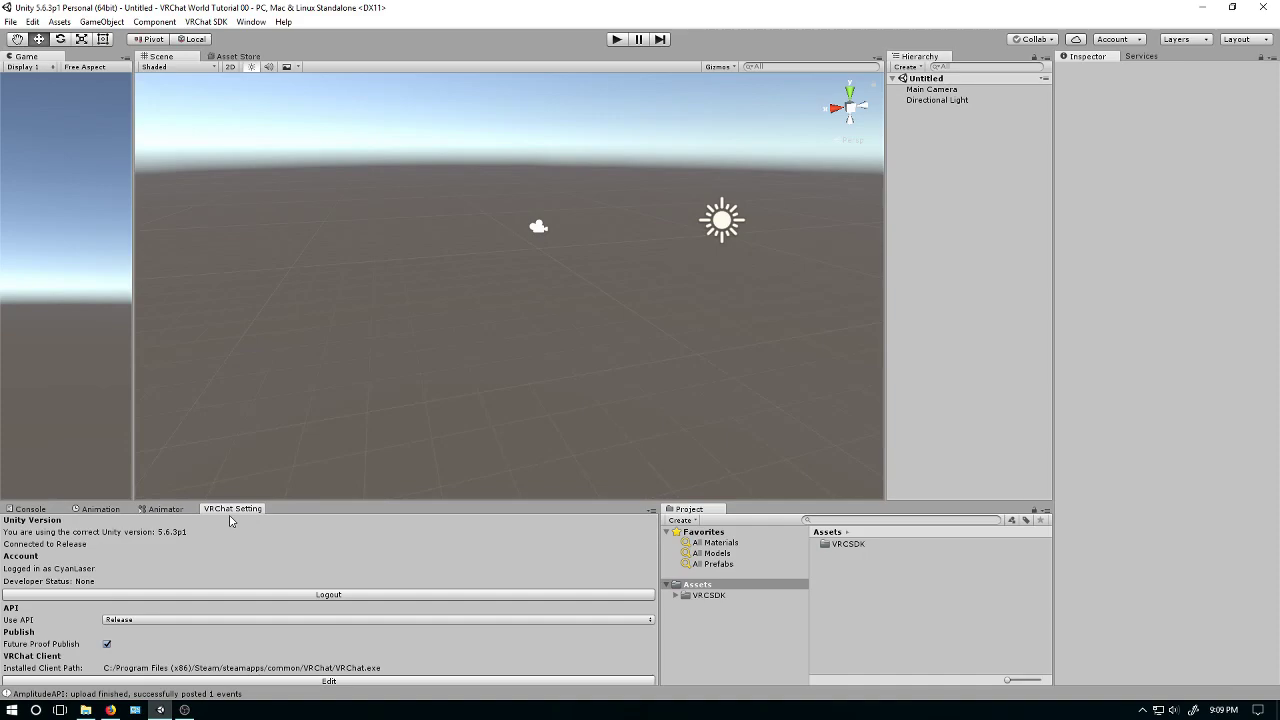
click(26, 509)
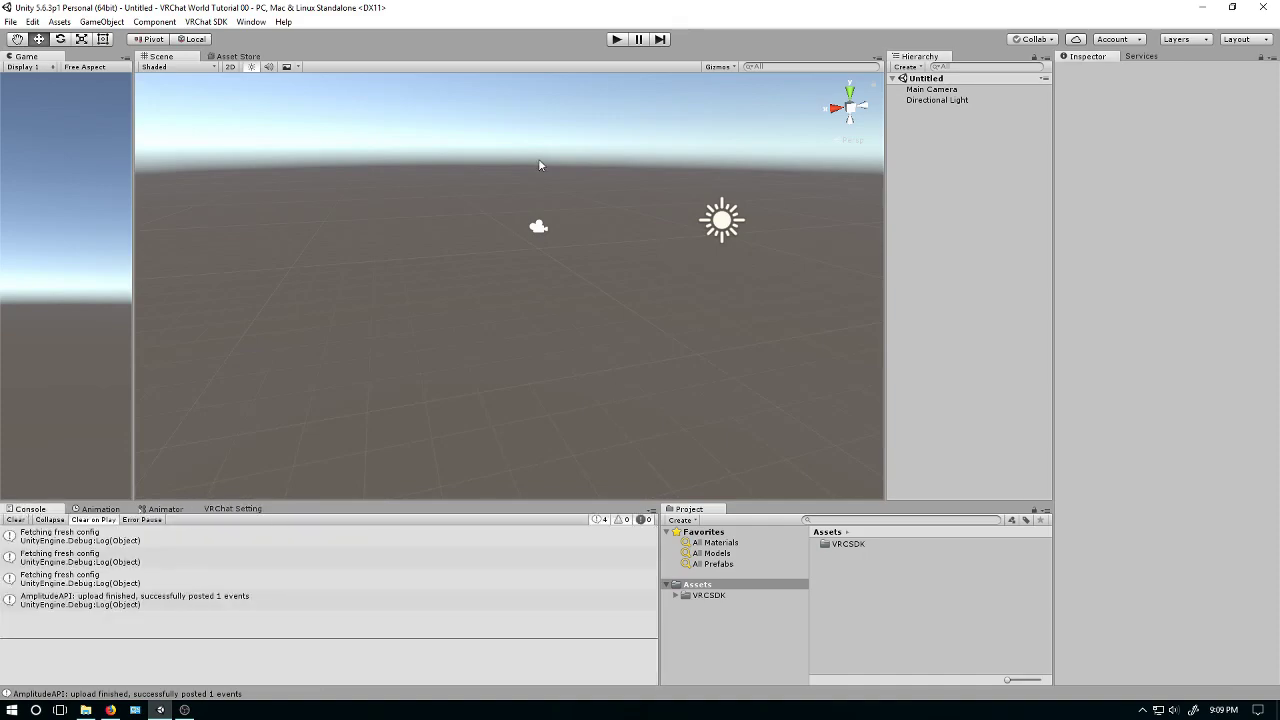
Dock the VRChat SDK Build Control Panel as another tab in the bottom panel.
click(205, 22)
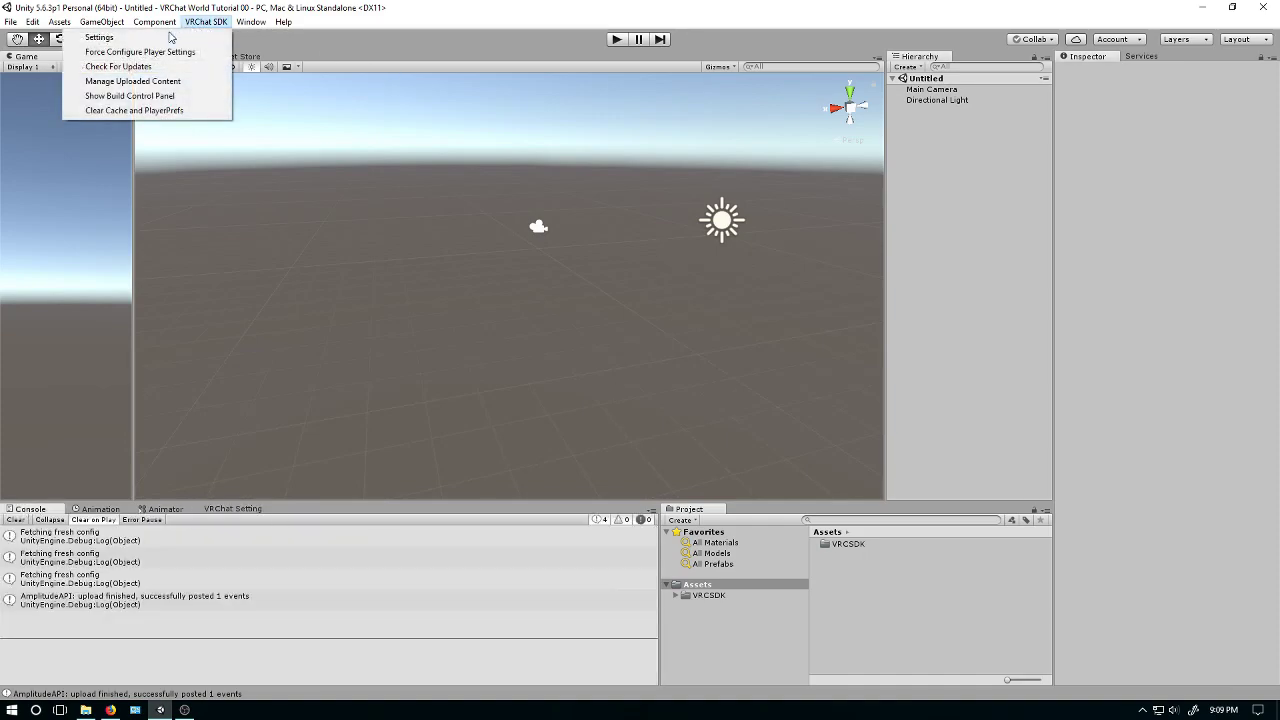
click(147, 100)
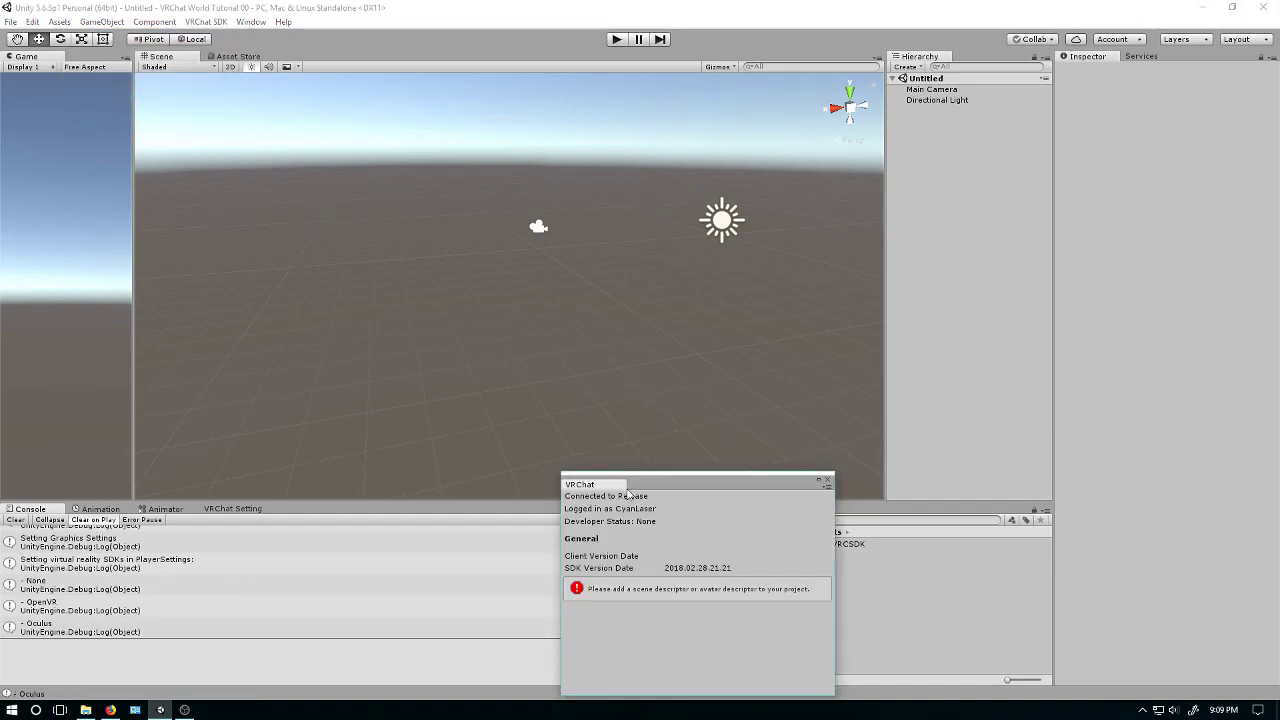
drag(619, 489, 330, 512)
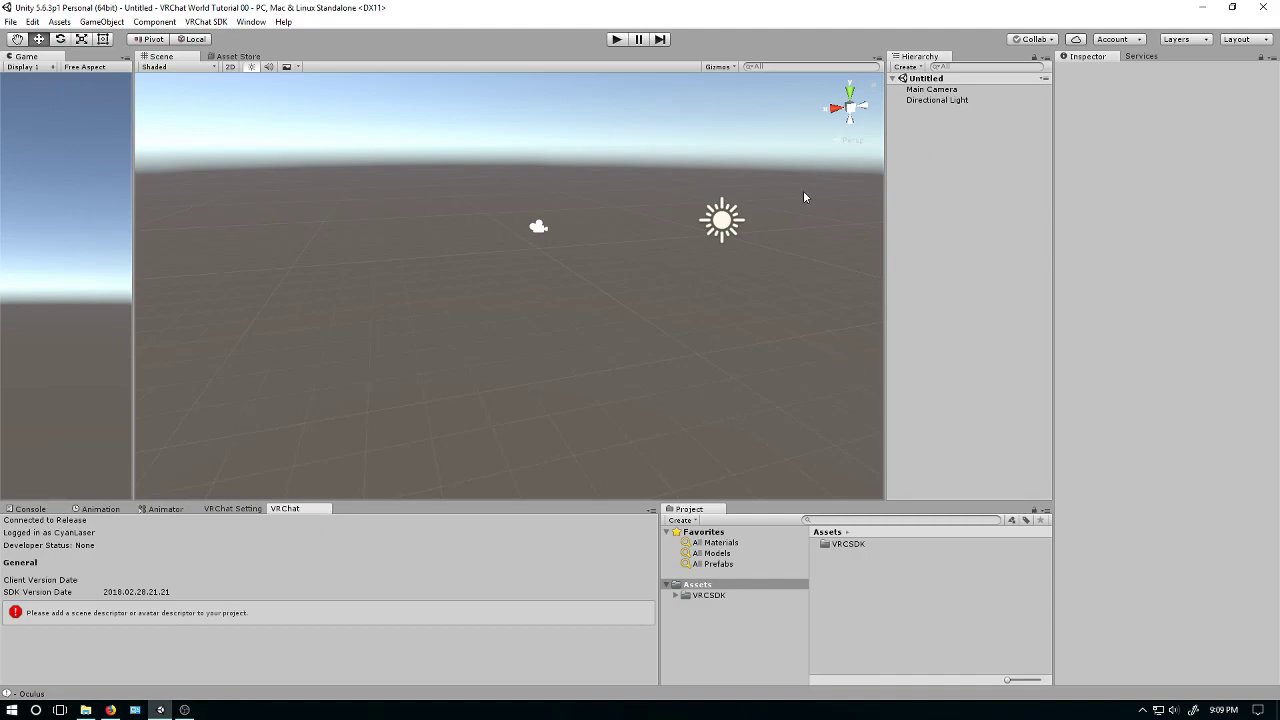
right_drag(500, 270, 470, 293)
Add a 3D Object > Cube to the scene from the Hierarchy context menu.
right_click(909, 172)
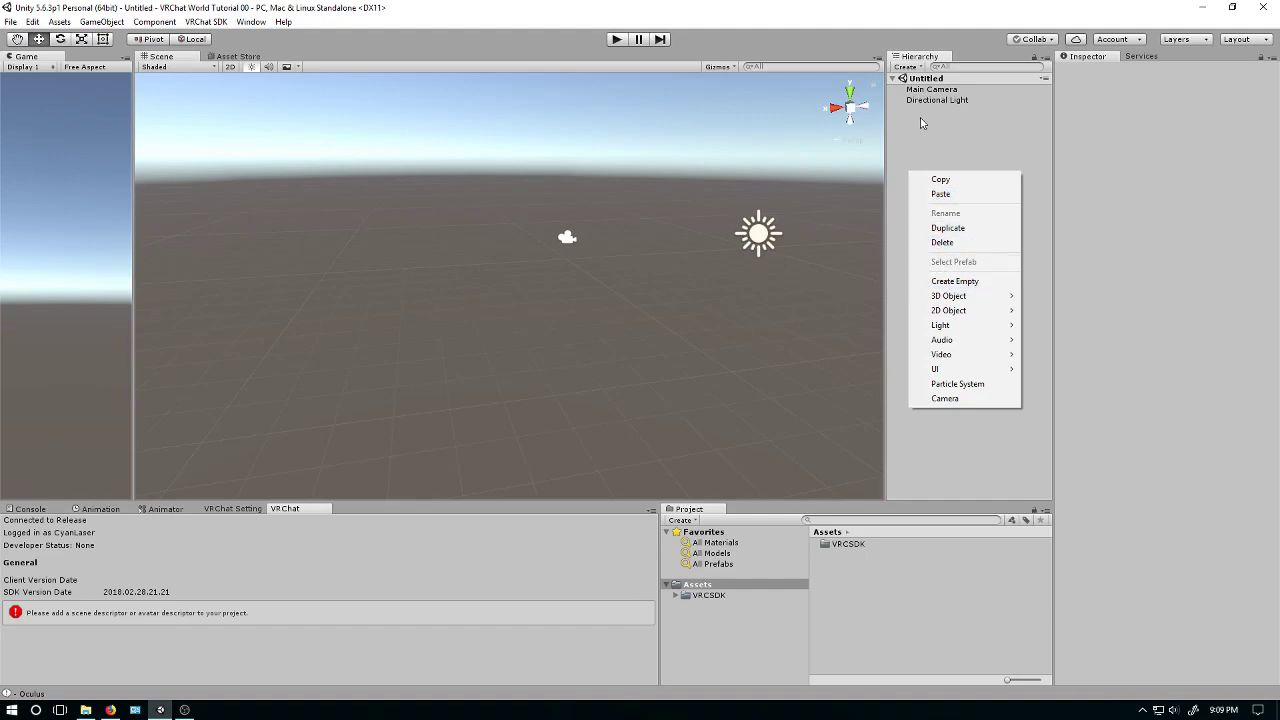
mouse_move(925, 296)
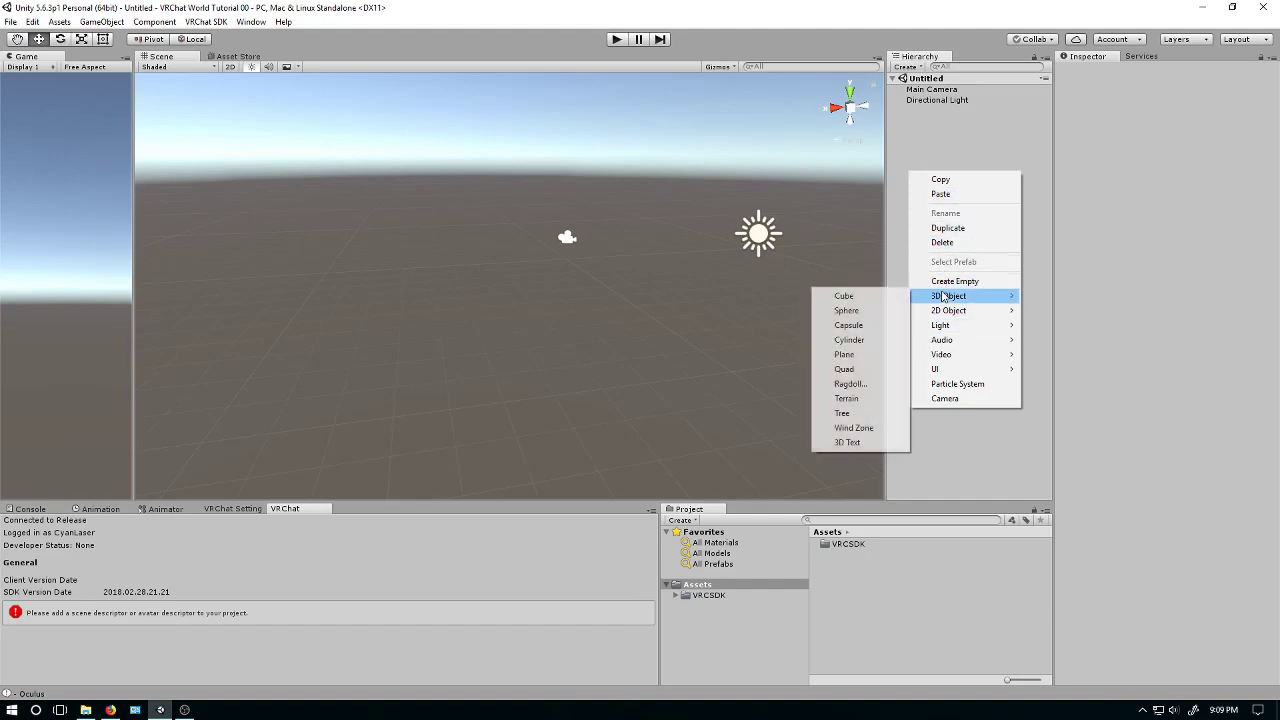
click(887, 300)
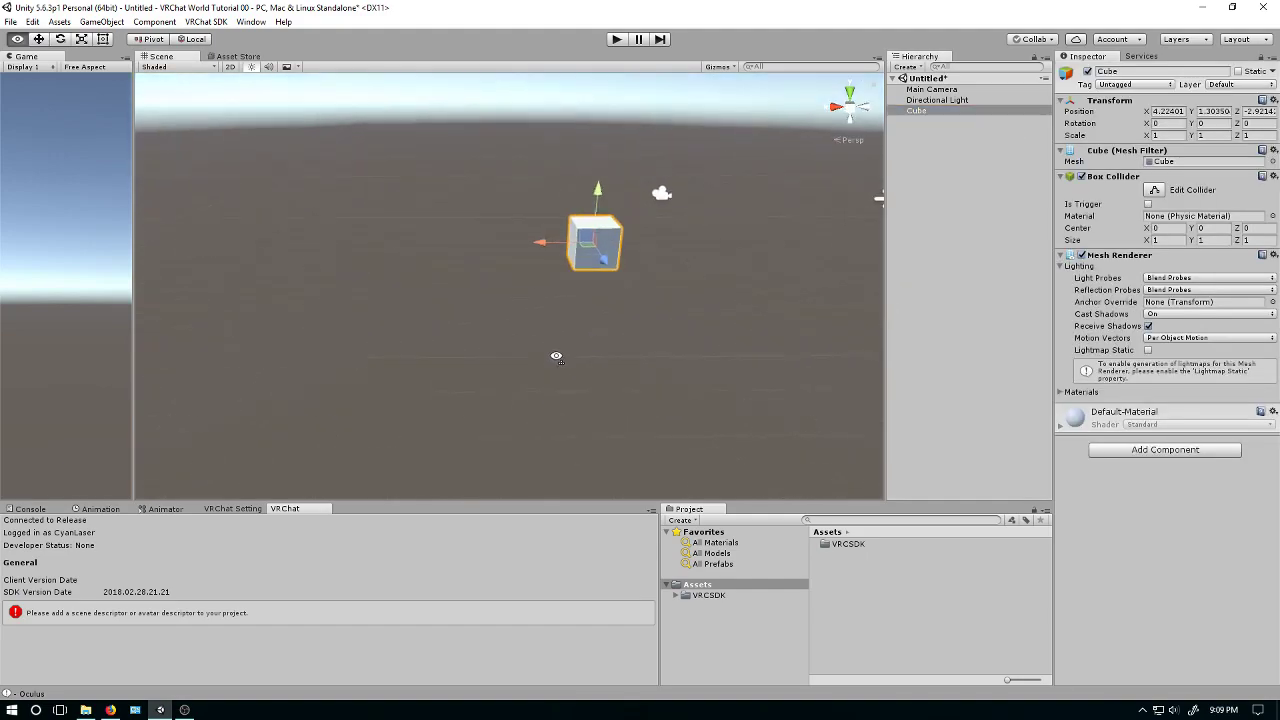
Set the cube's Transform Position to 0, 0, 0 and frame it in the scene view.
click(1165, 111)
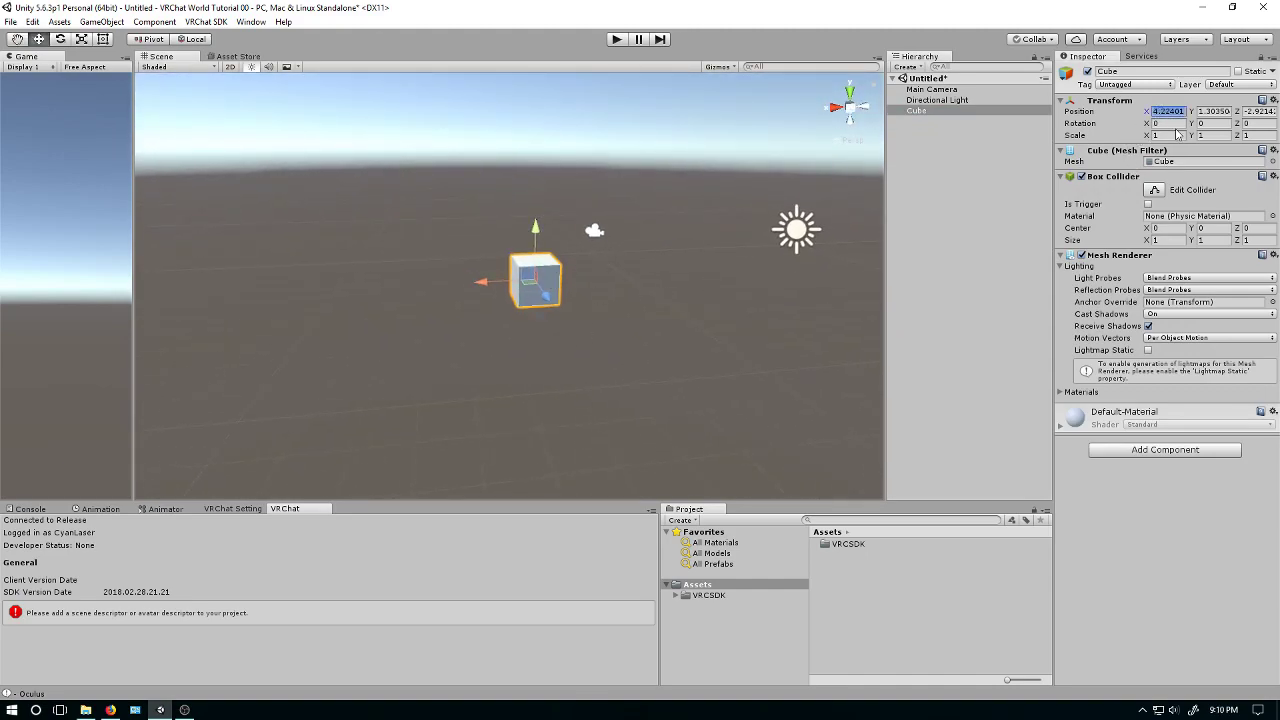
text(0)
key(Tab)
text(0)
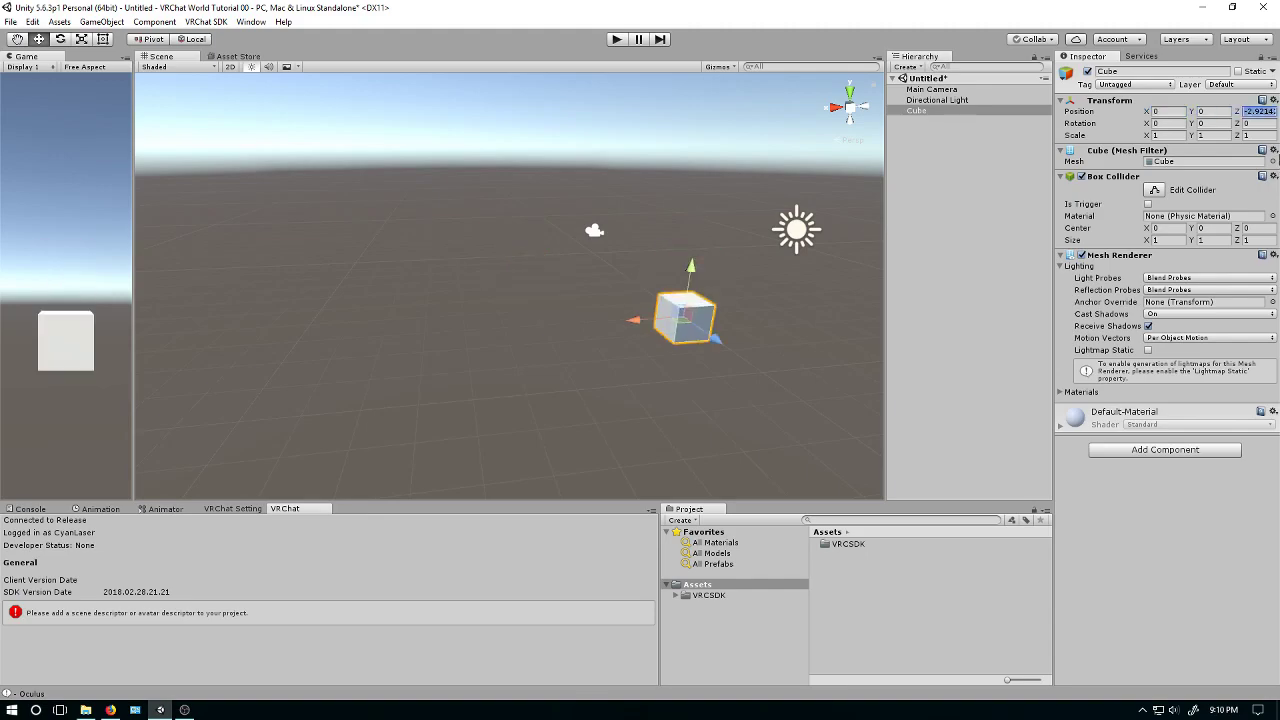
key(Tab)
text(0)
double_click(920, 110)
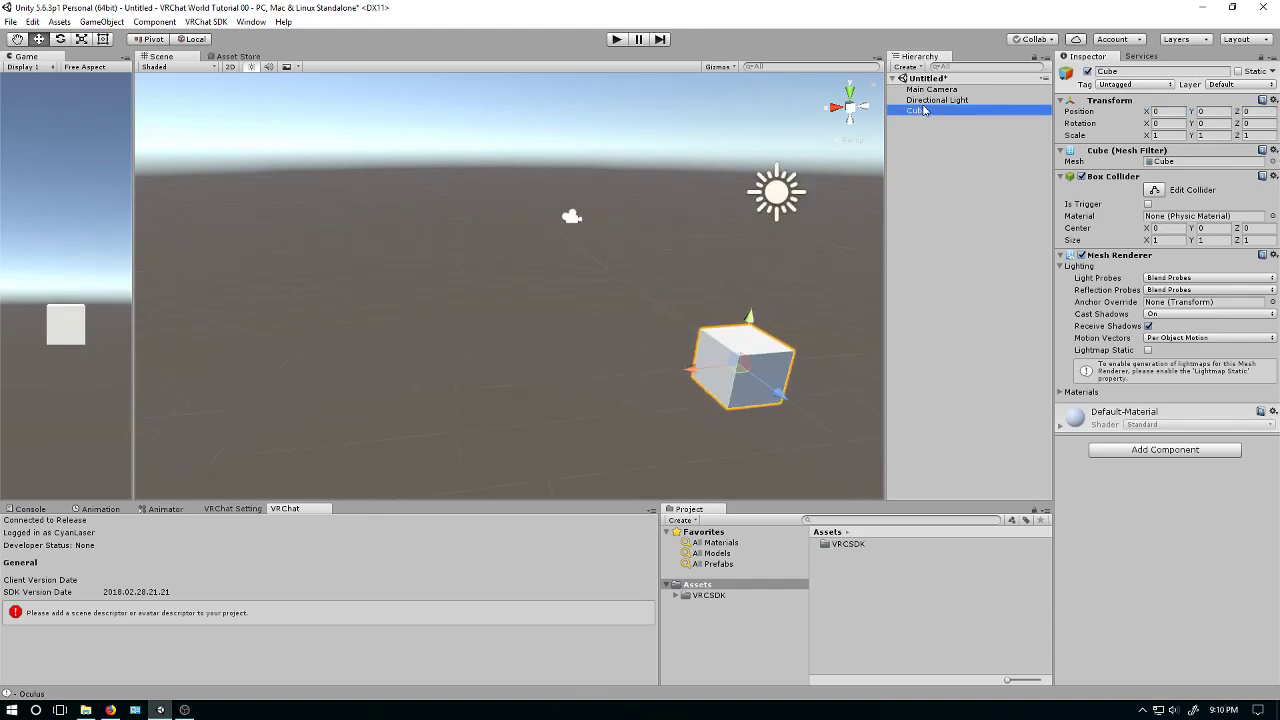
alt+drag(714, 190, 668, 240)
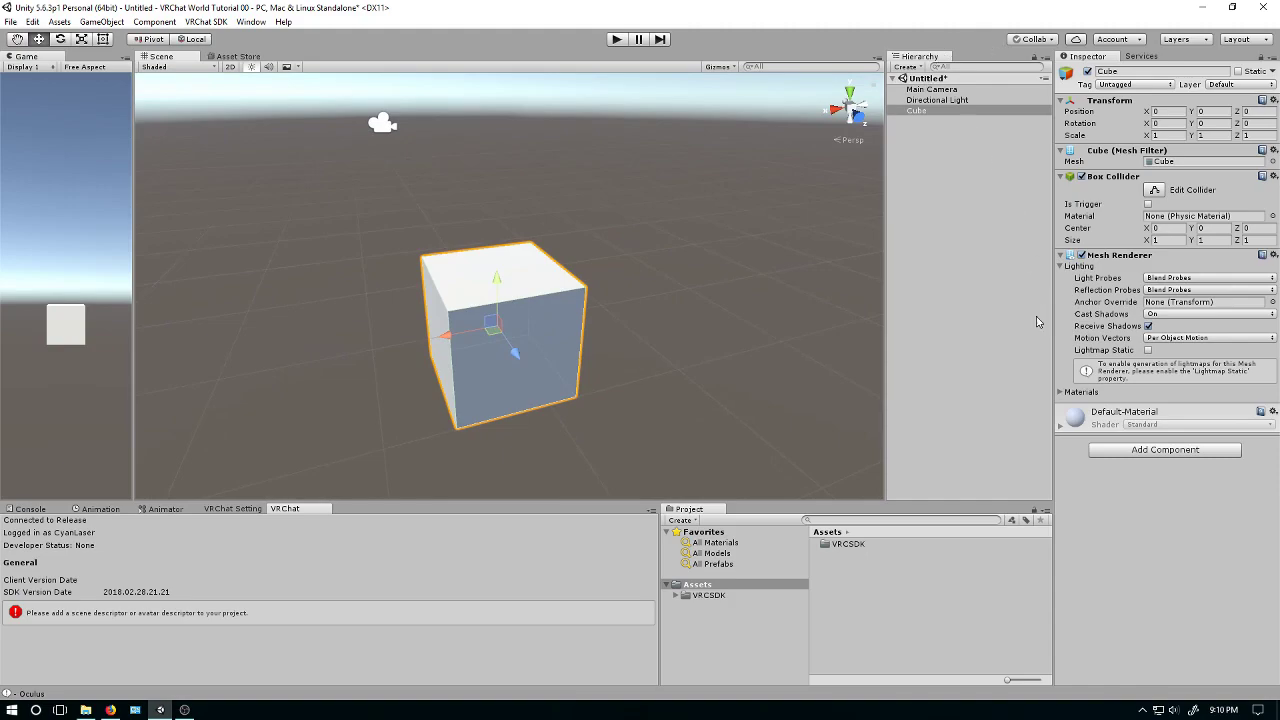
Set the cube's X and Z scale to 10 to make a wide plane.
click(1164, 138)
text(10)
click(1250, 135)
text(10)
alt+drag(380, 250, 551, 285)
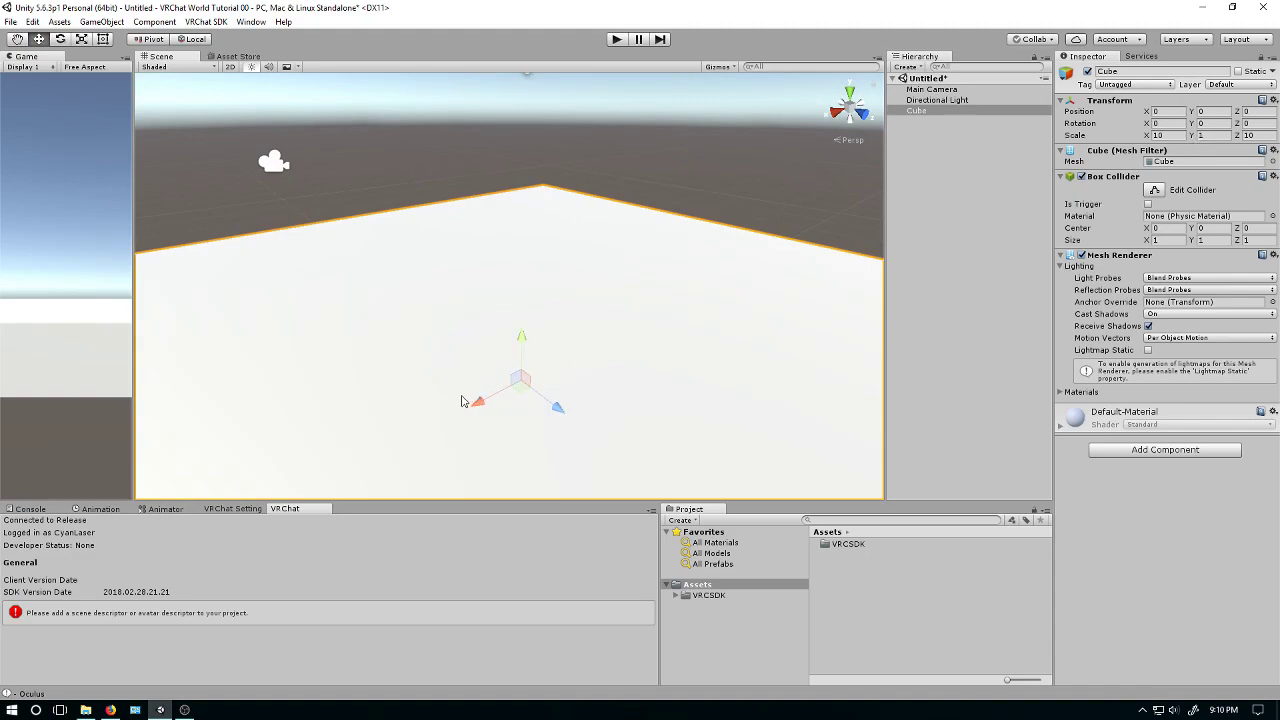
Lower the floor cube to Position Y -0.5, then deselect it.
click(1222, 112)
click(1214, 135)
click(1213, 115)
click(1211, 136)
click(1208, 113)
text(1)
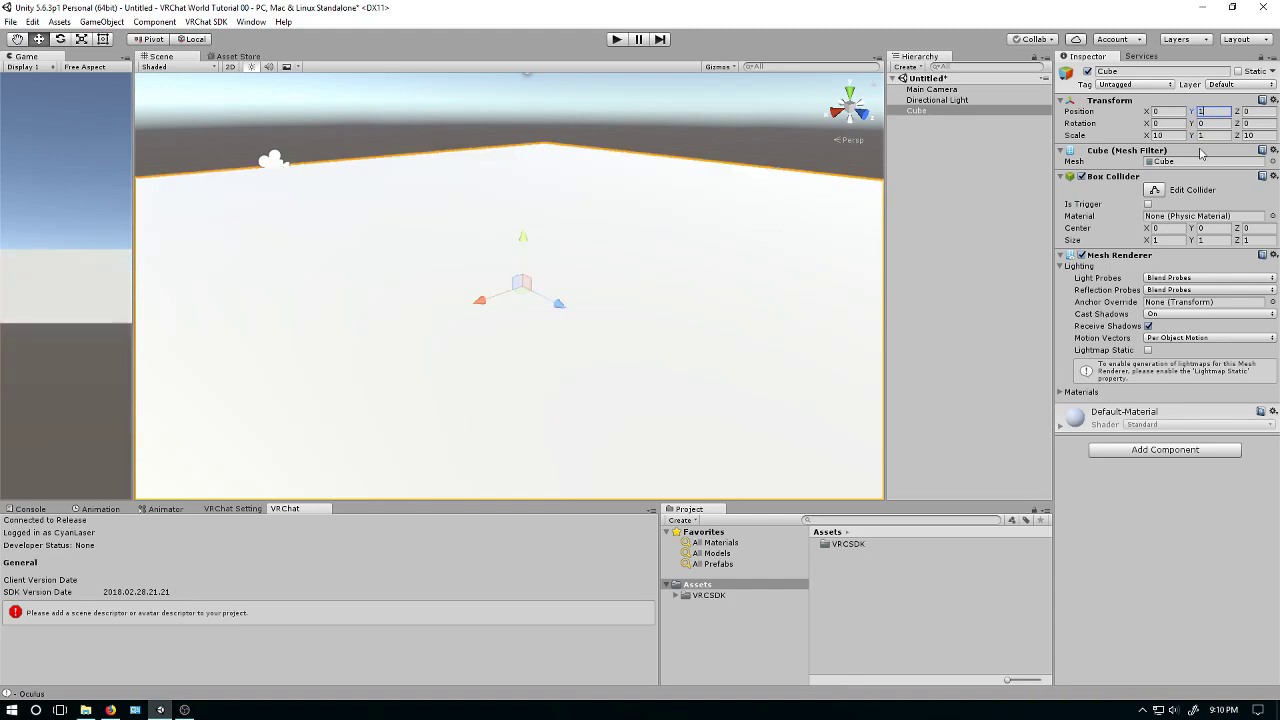
text(.2)
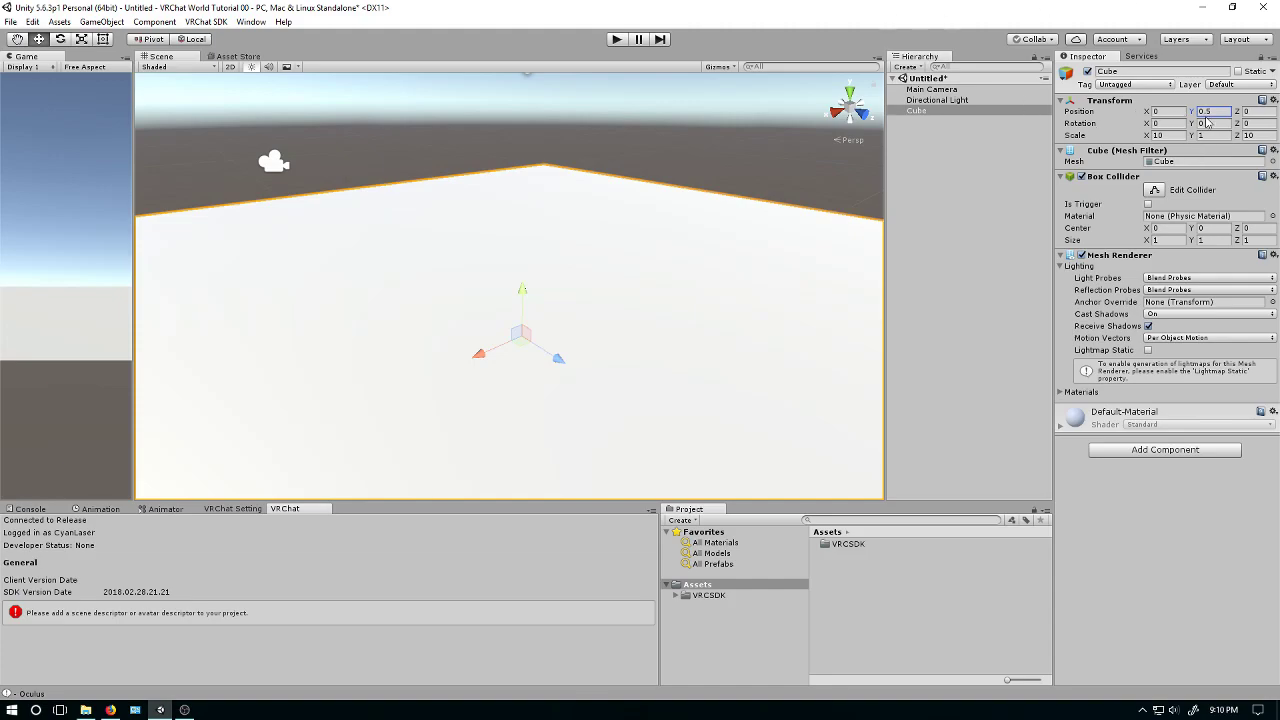
click(1203, 111)
text(-0.5)
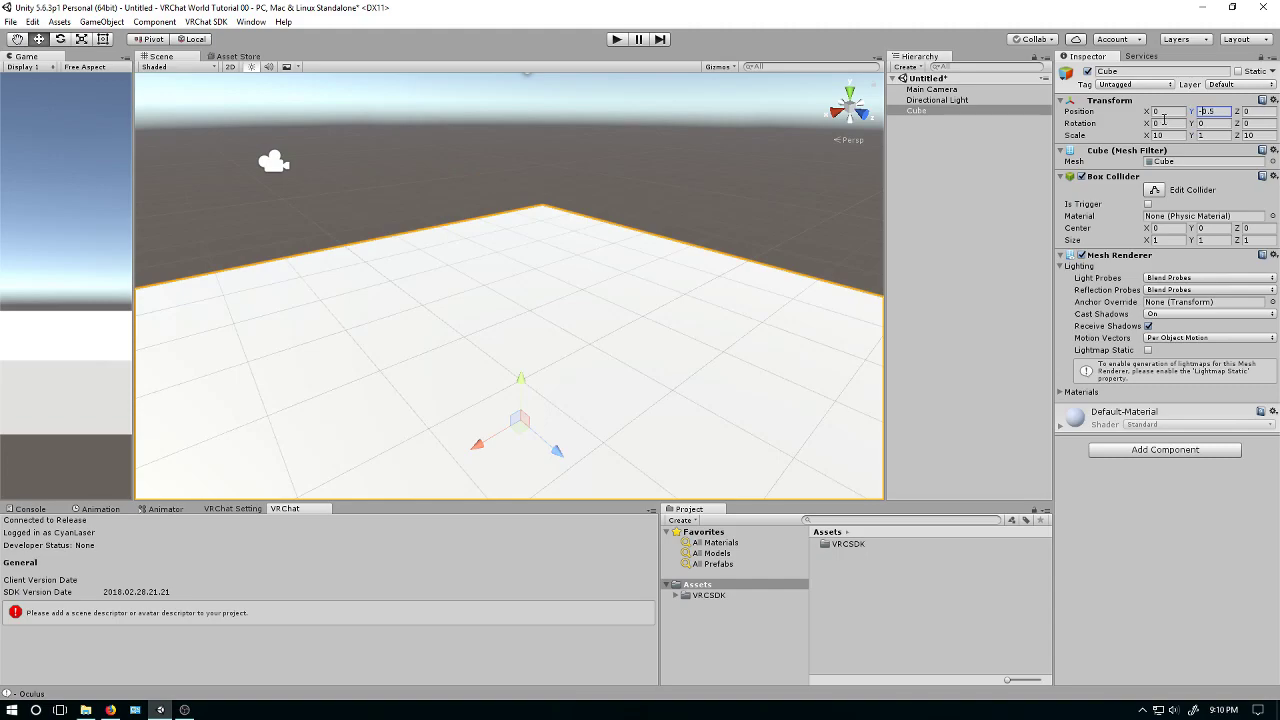
alt+drag(632, 371, 605, 383)
alt+drag(452, 314, 583, 289)
click(946, 240)
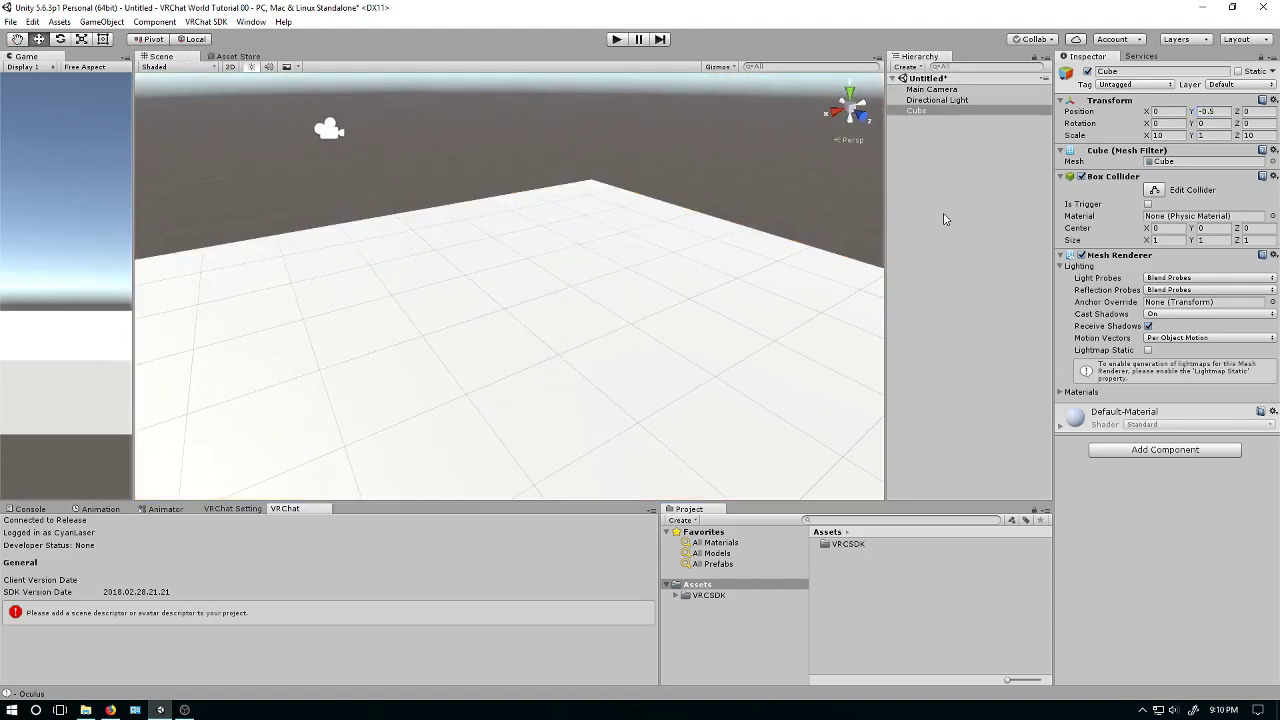
Create an empty object in the Hierarchy and name it Descriptor.
right_click(930, 146)
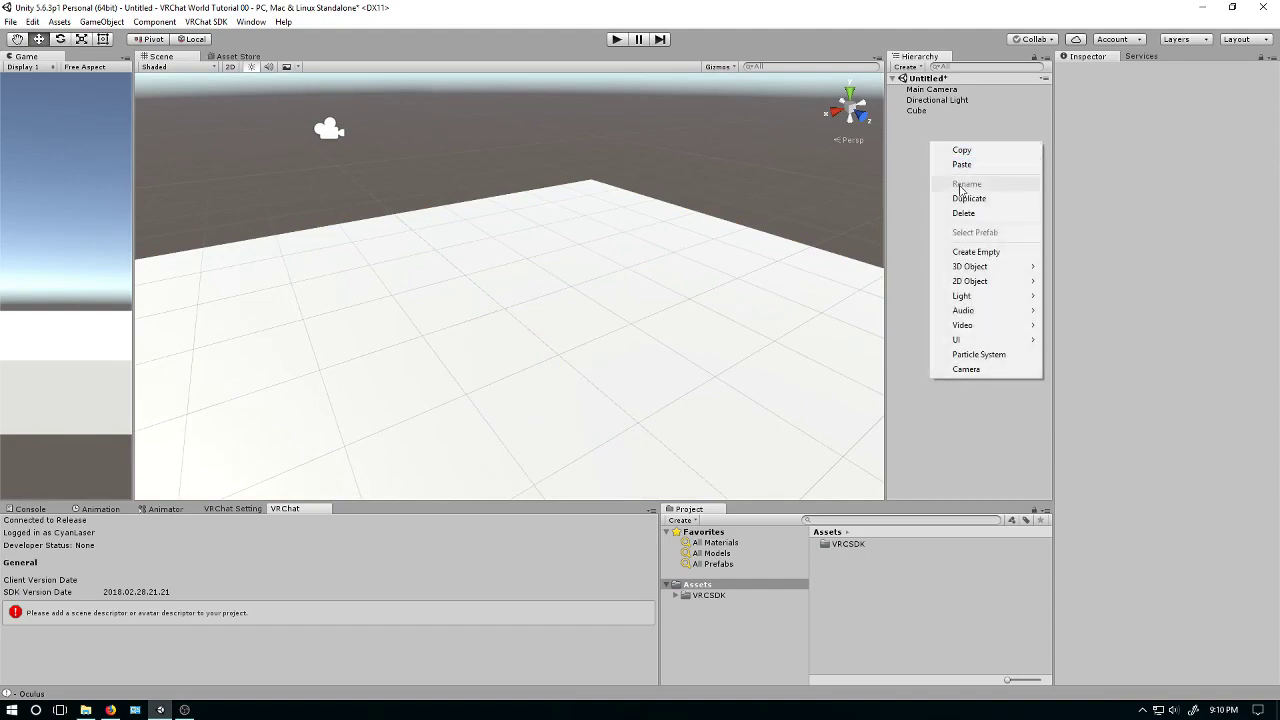
click(975, 252)
click(934, 123)
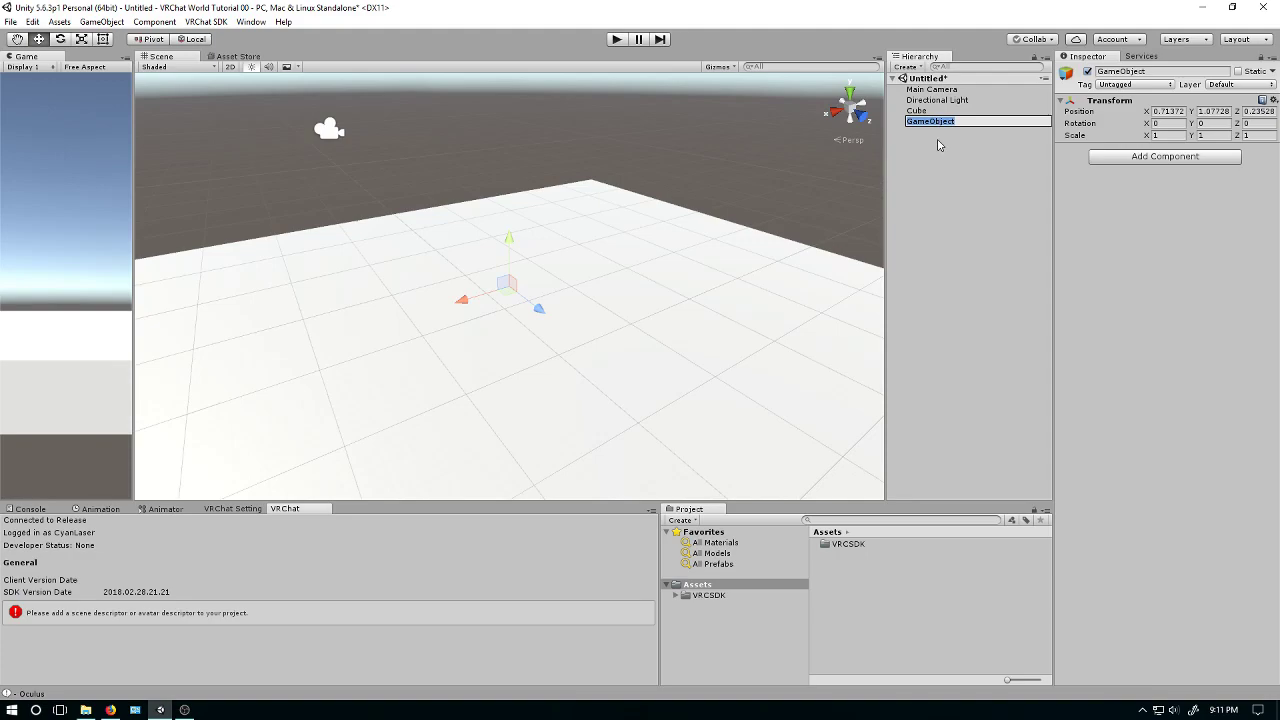
text(Descriptor)
key(Return)
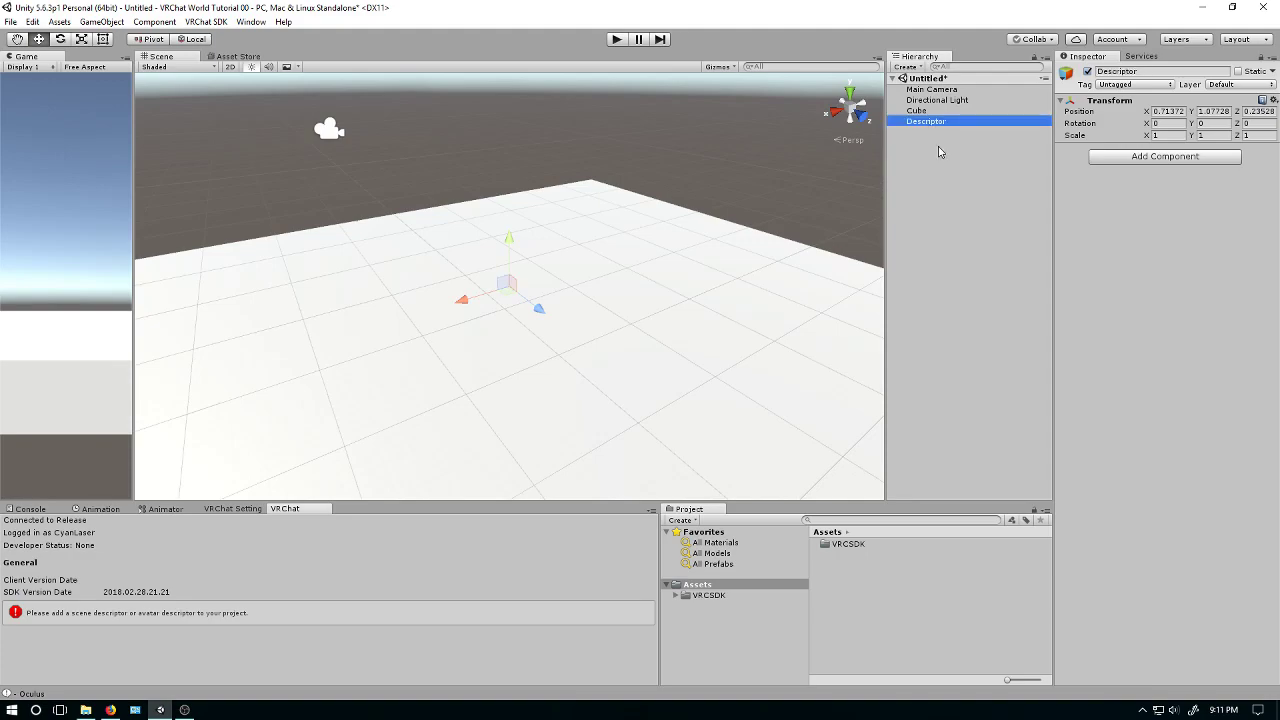
Add the VRC_Scene Descriptor component to Descriptor by searching vrc_s.
click(1165, 157)
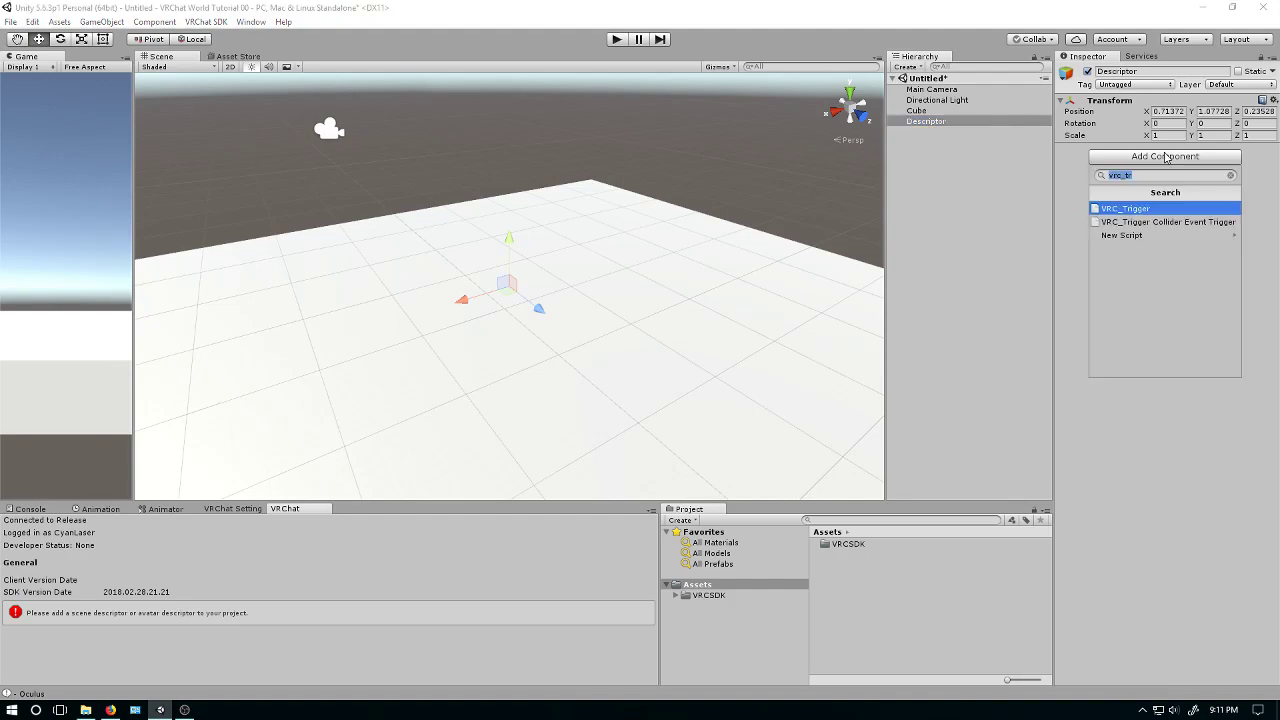
text(vrc_)
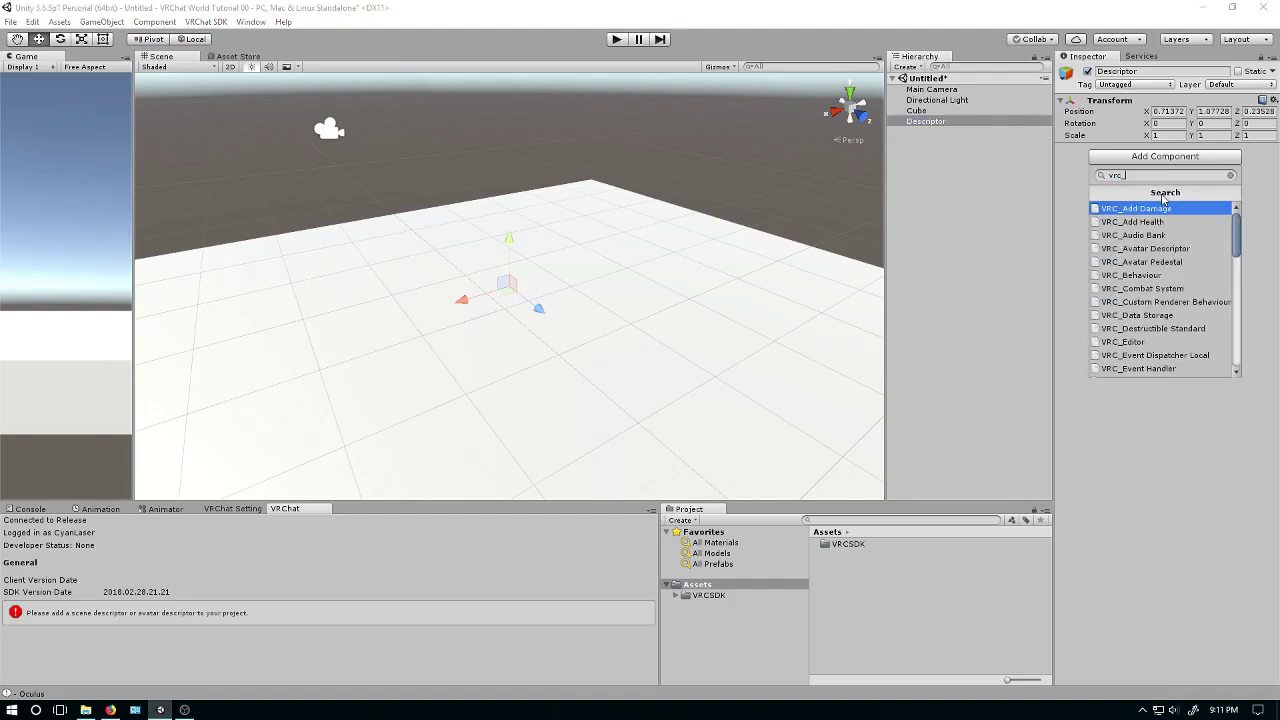
text(s)
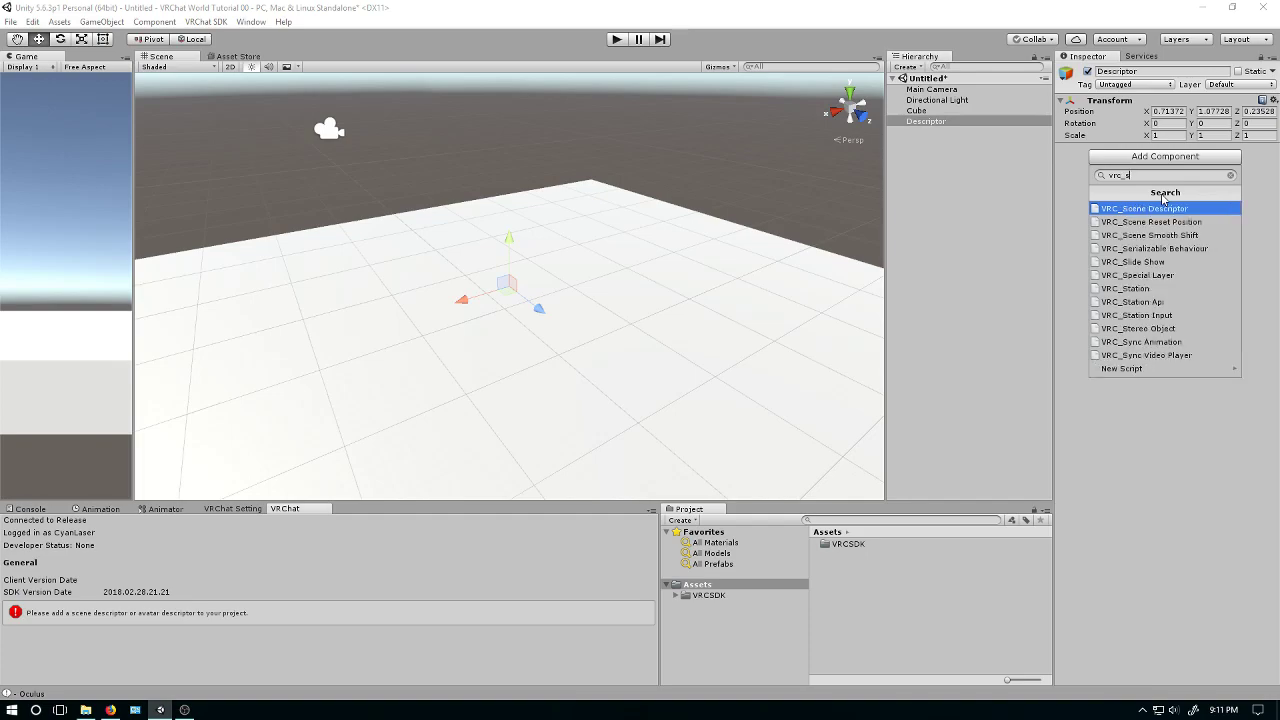
key(Return)
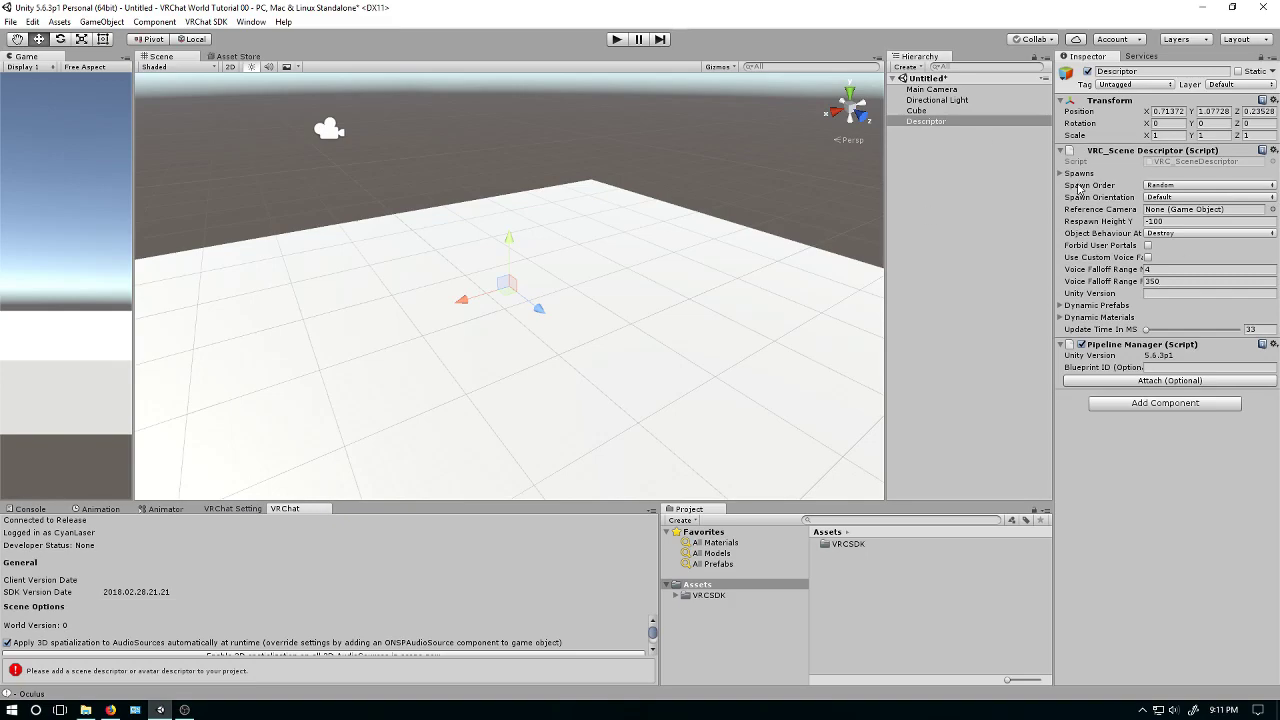
Expand the VRC_Scene Descriptor's Spawns list and set its Size to 1.
right_drag(544, 341, 431, 371)
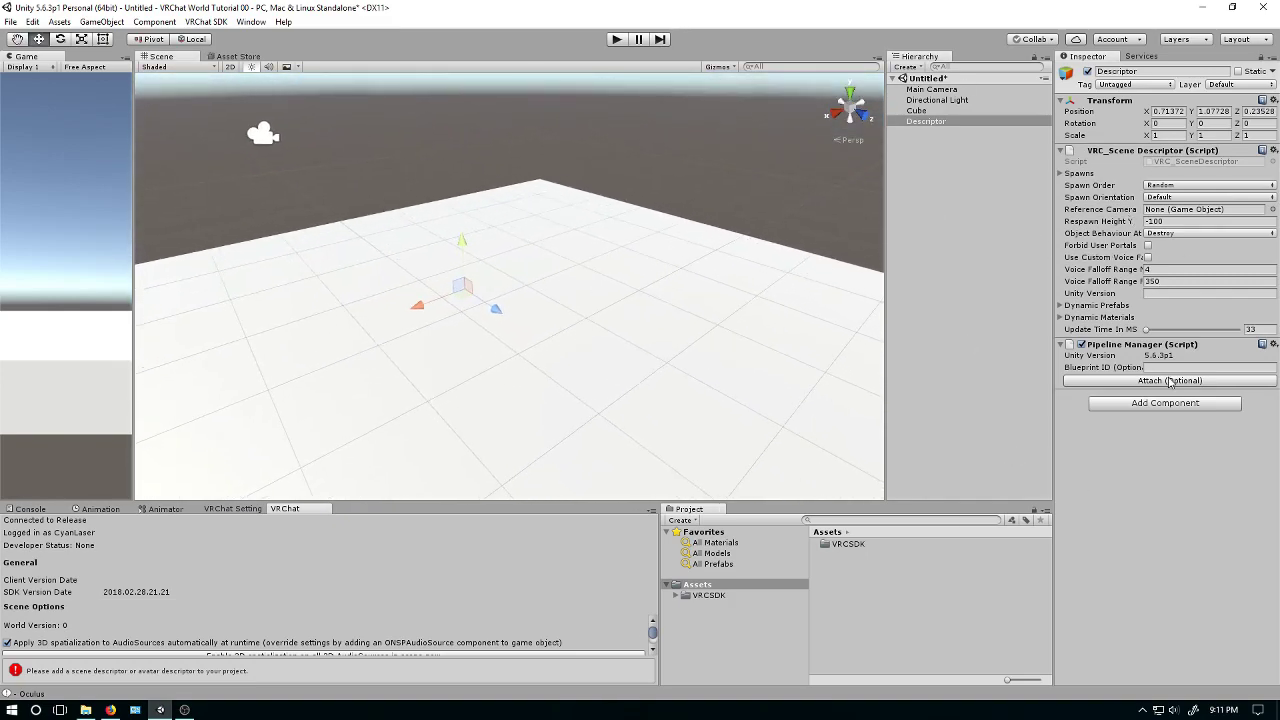
right_drag(532, 259, 500, 302)
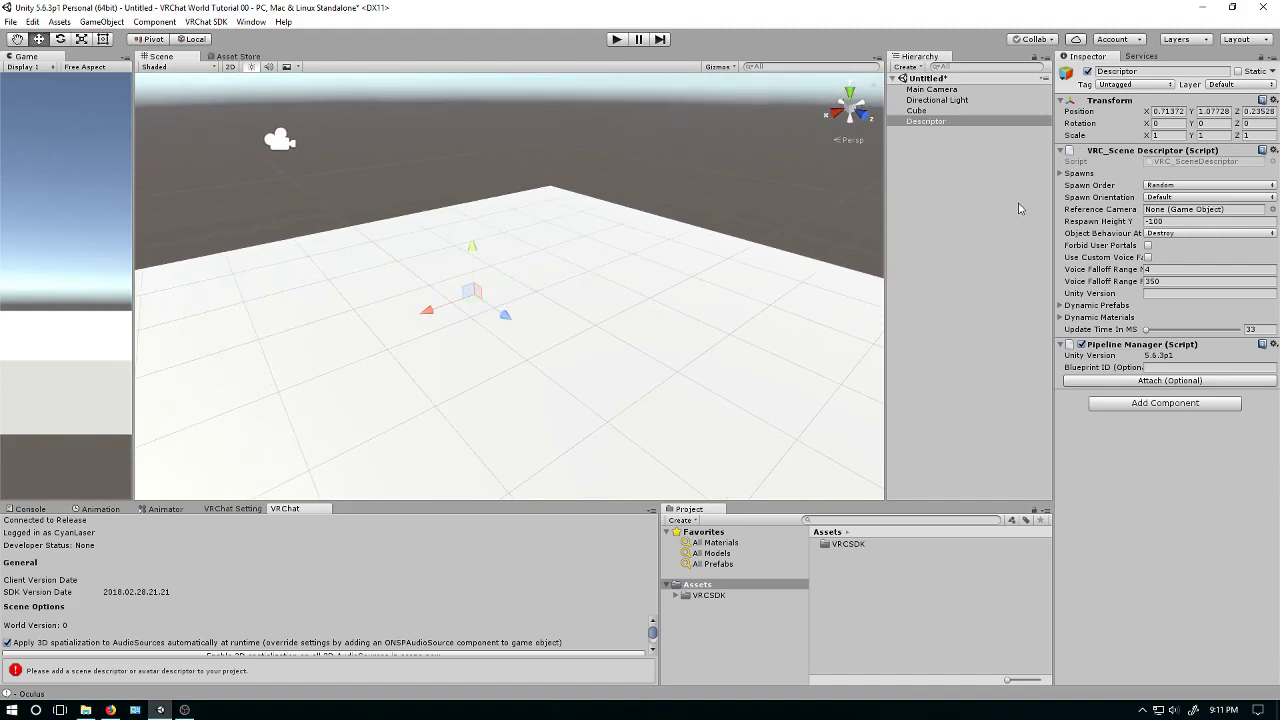
click(1077, 173)
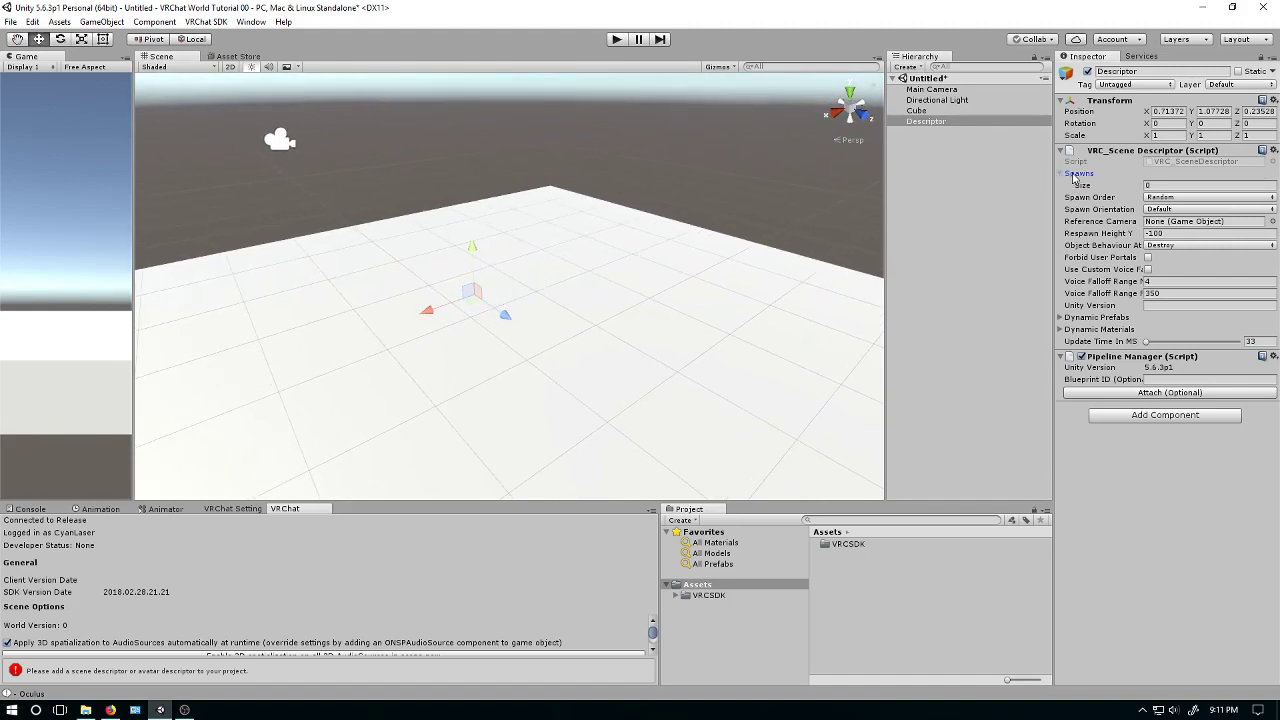
click(1157, 186)
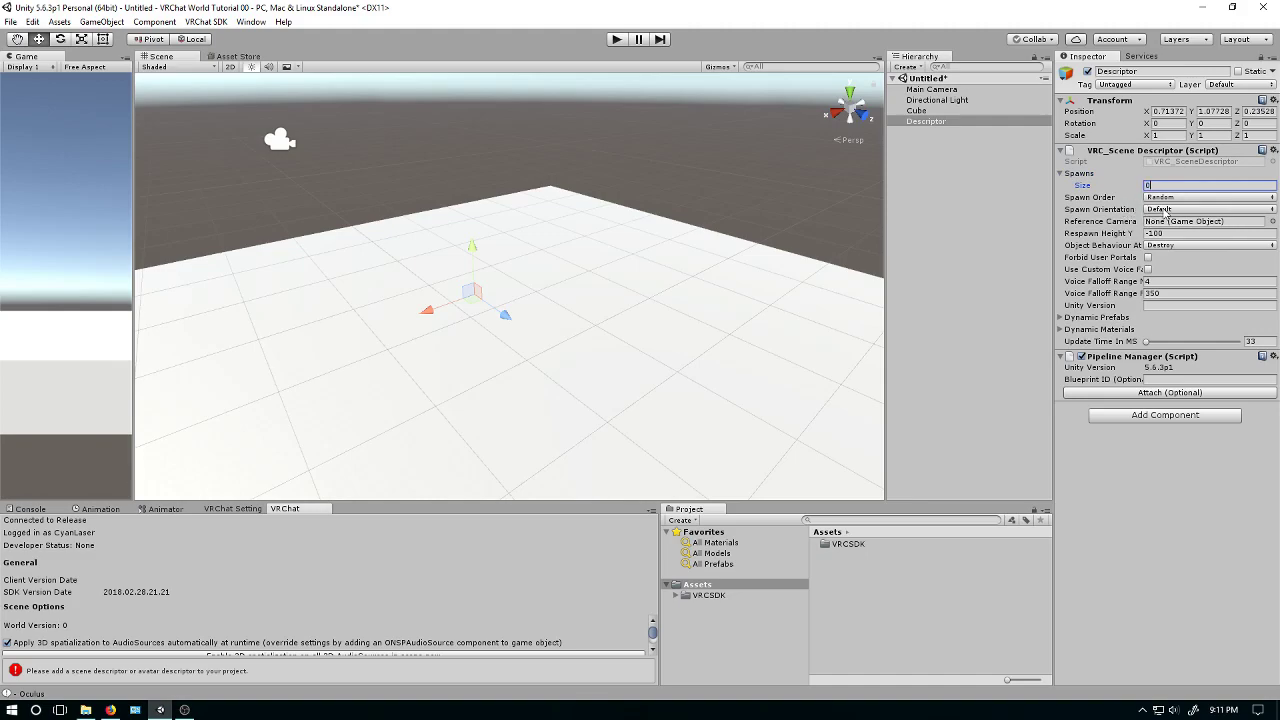
click(1065, 174)
click(1065, 174)
click(1150, 186)
text(1)
key(Return)
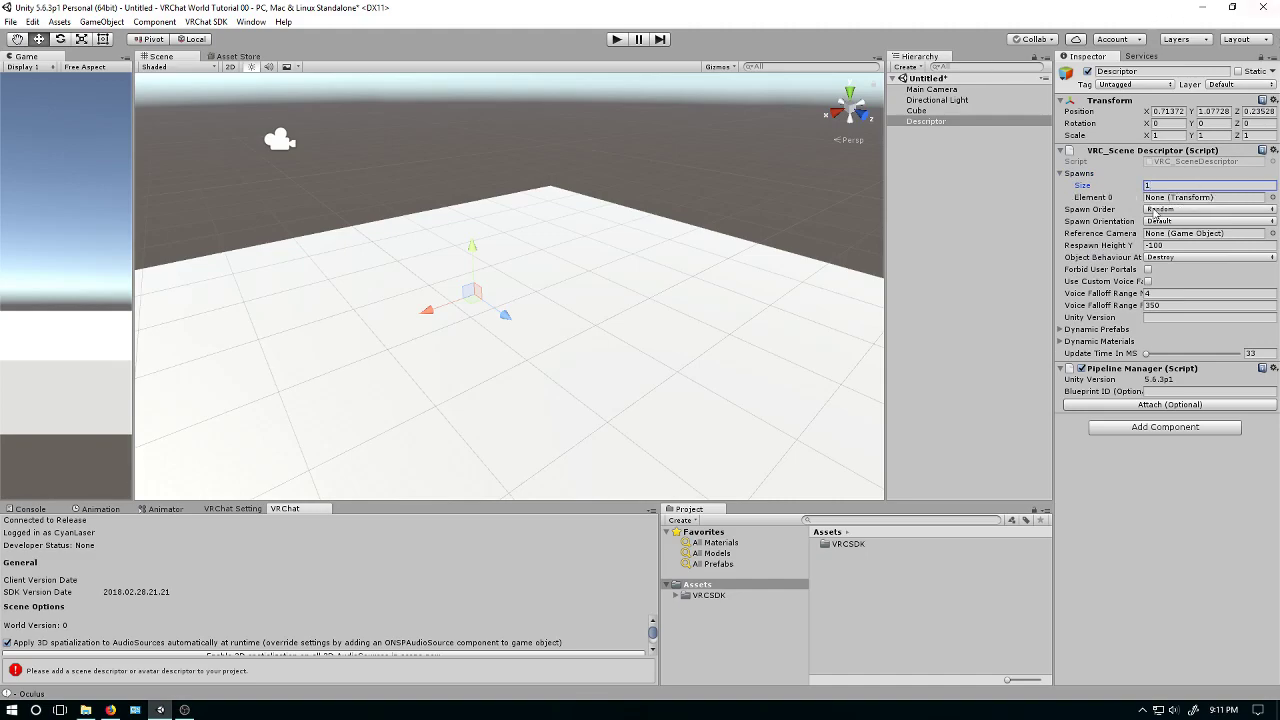
key(Tab)
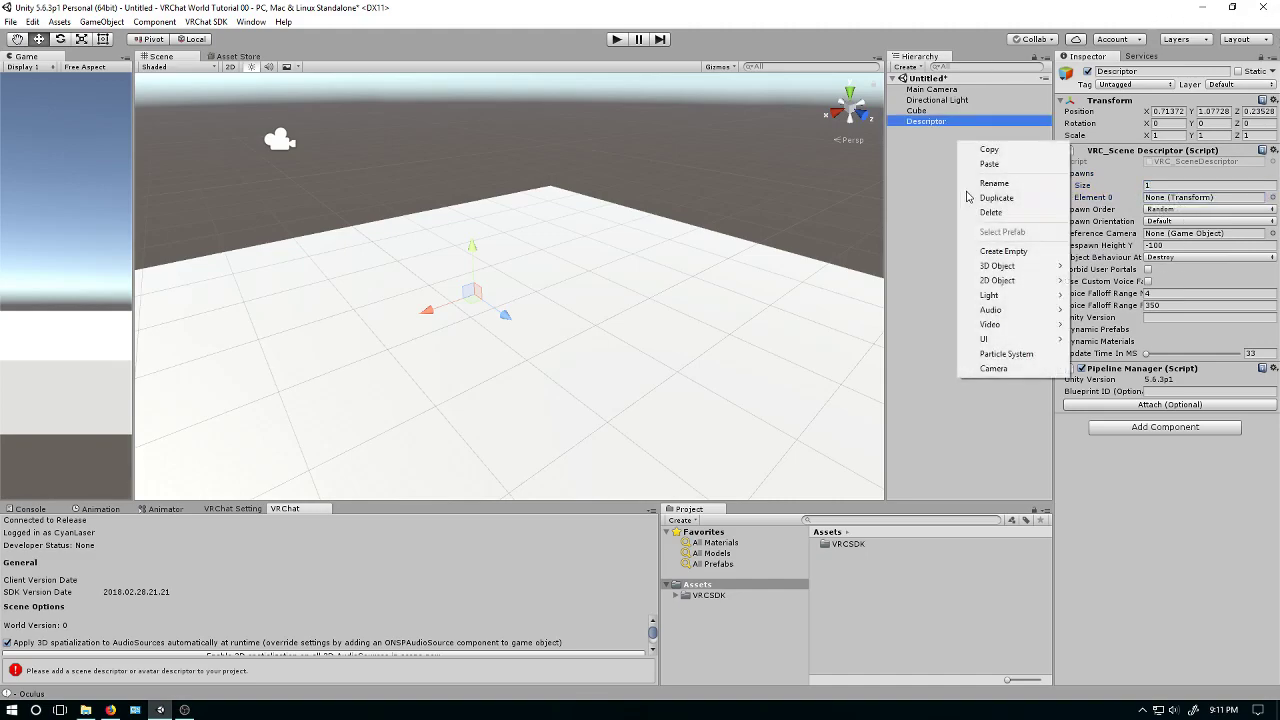
Create an empty child object under Descriptor named Spawn.
click(1003, 251)
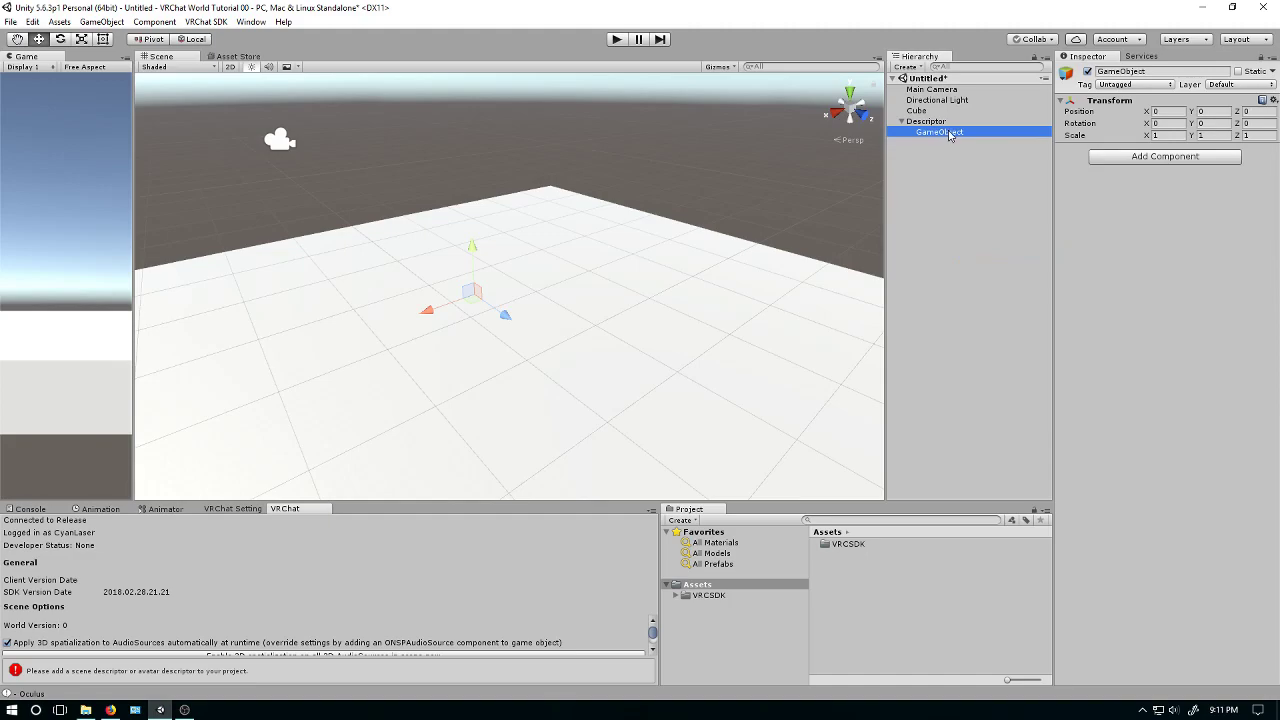
click(949, 134)
text(Spawn)
key(Return)
Assign Spawn to the Descriptor's Spawns Element 0 slot.
click(930, 123)
drag(930, 132, 1200, 199)
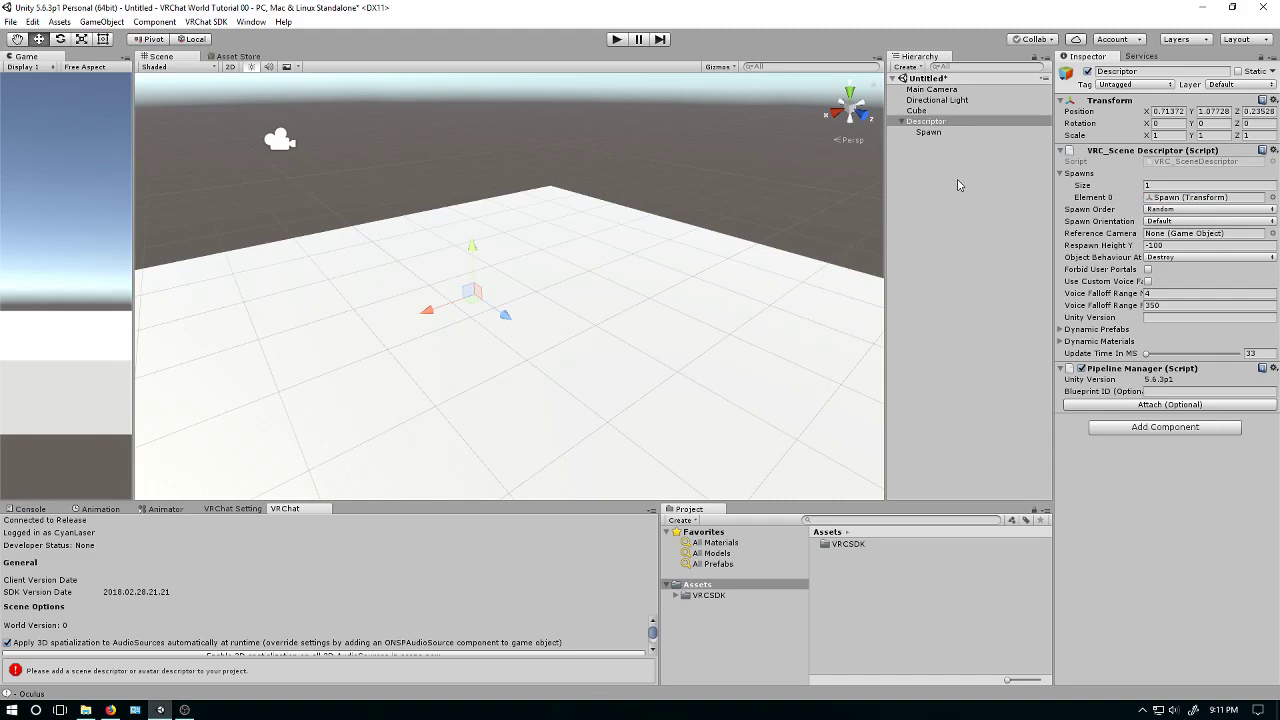
right_drag(500, 349, 600, 330)
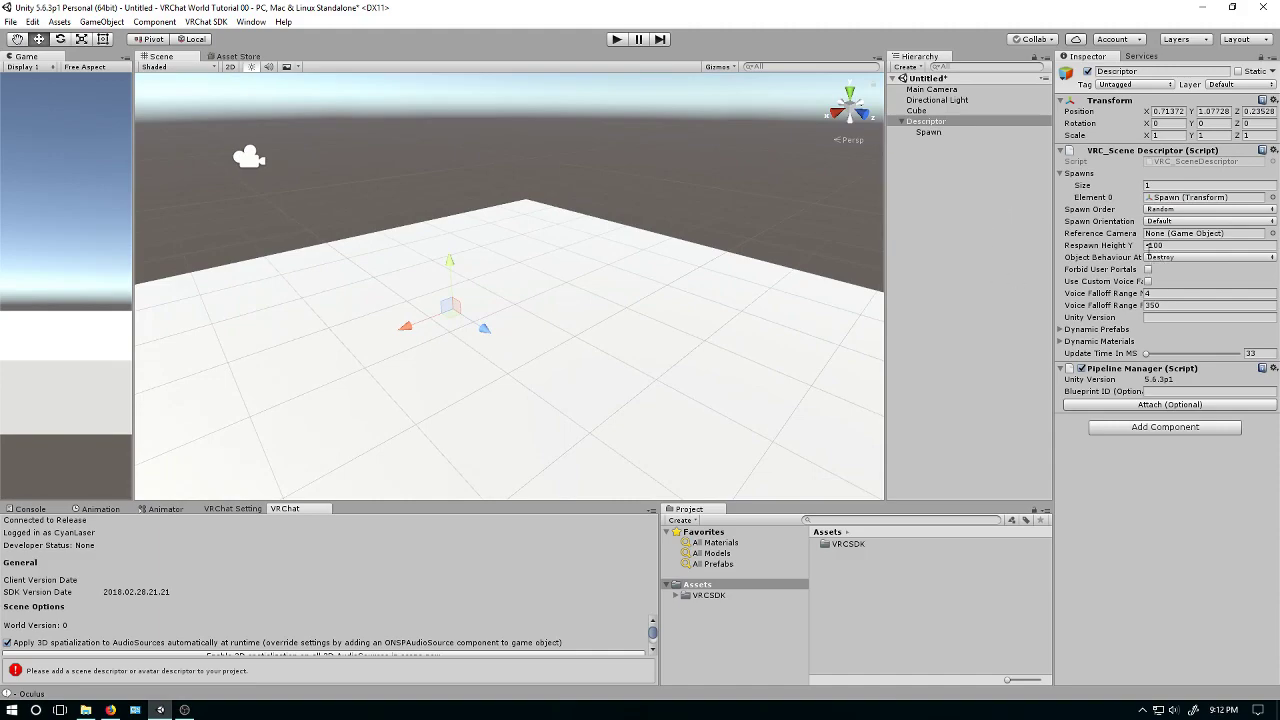
Set Respawn Height Y to -1 and Object Behaviour At to Respawn.
click(1150, 245)
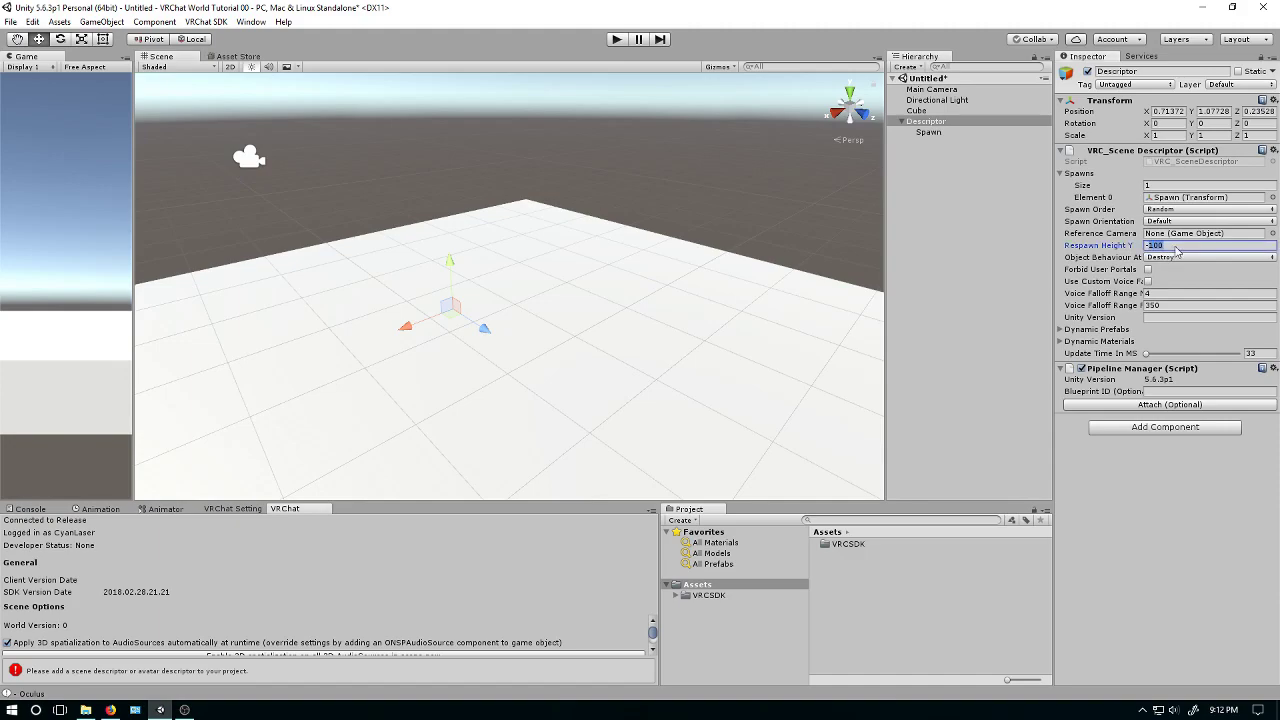
right_drag(545, 305, 430, 270)
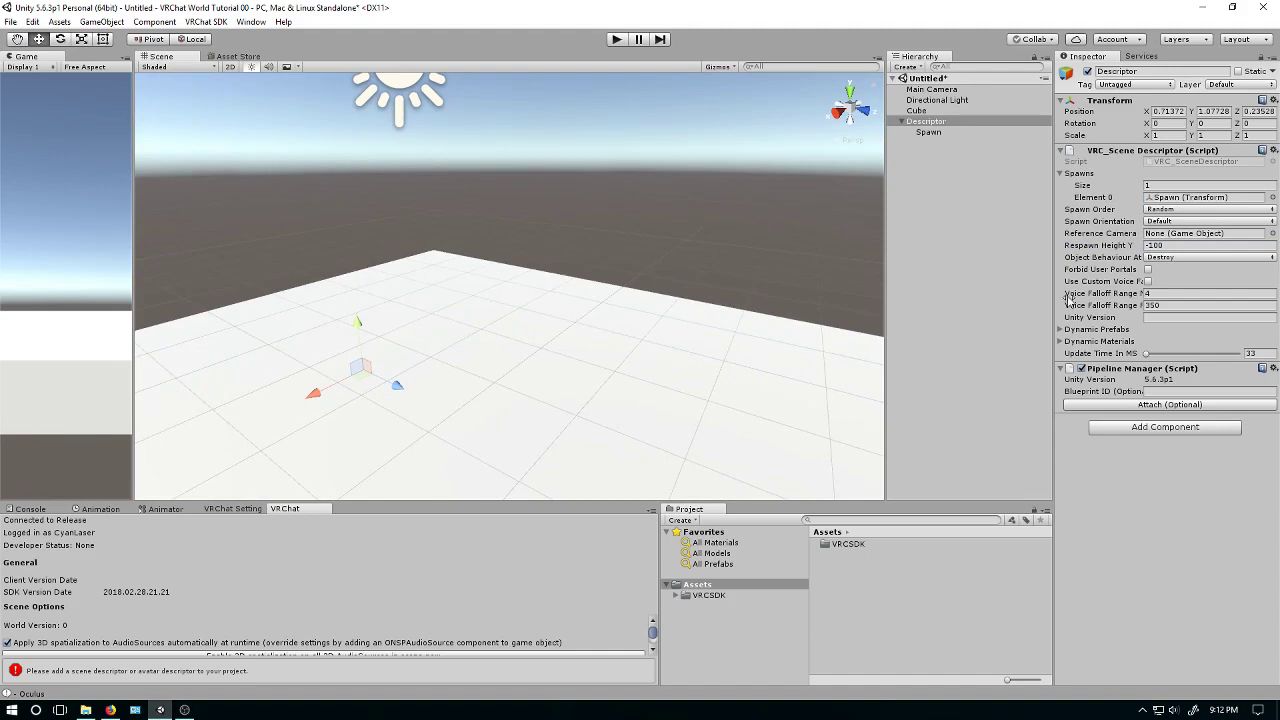
click(1183, 247)
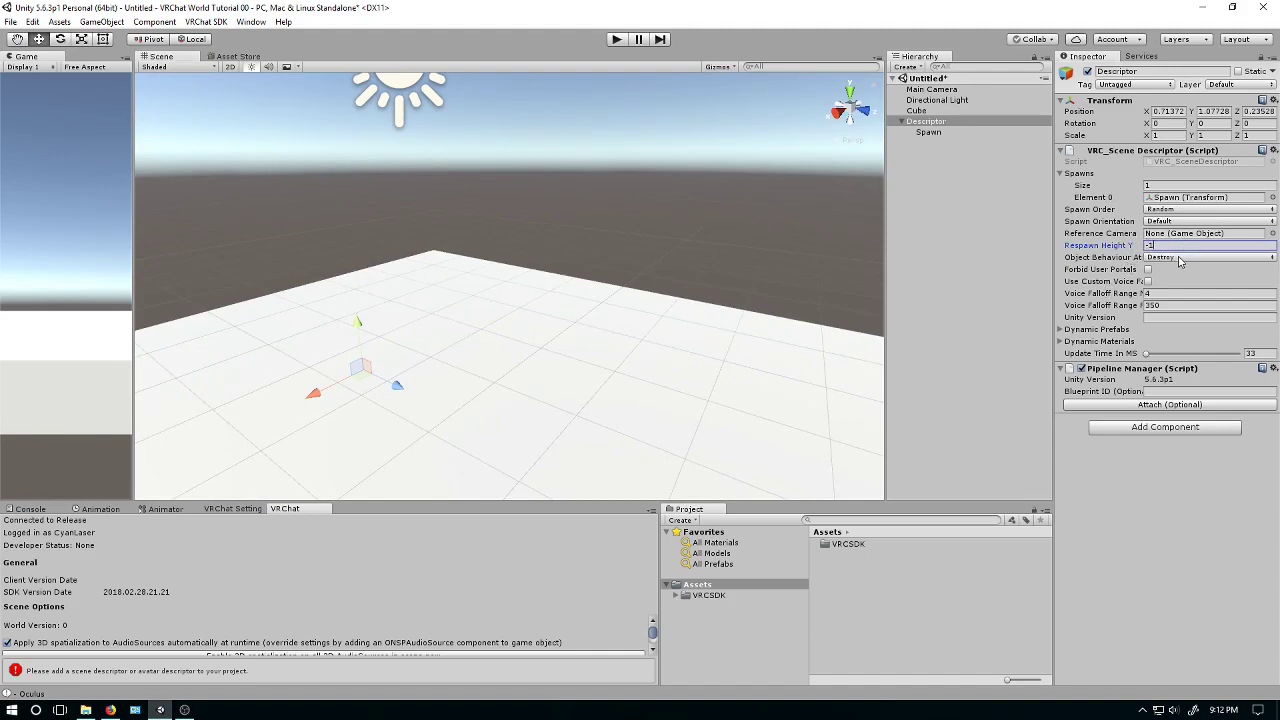
click(1158, 259)
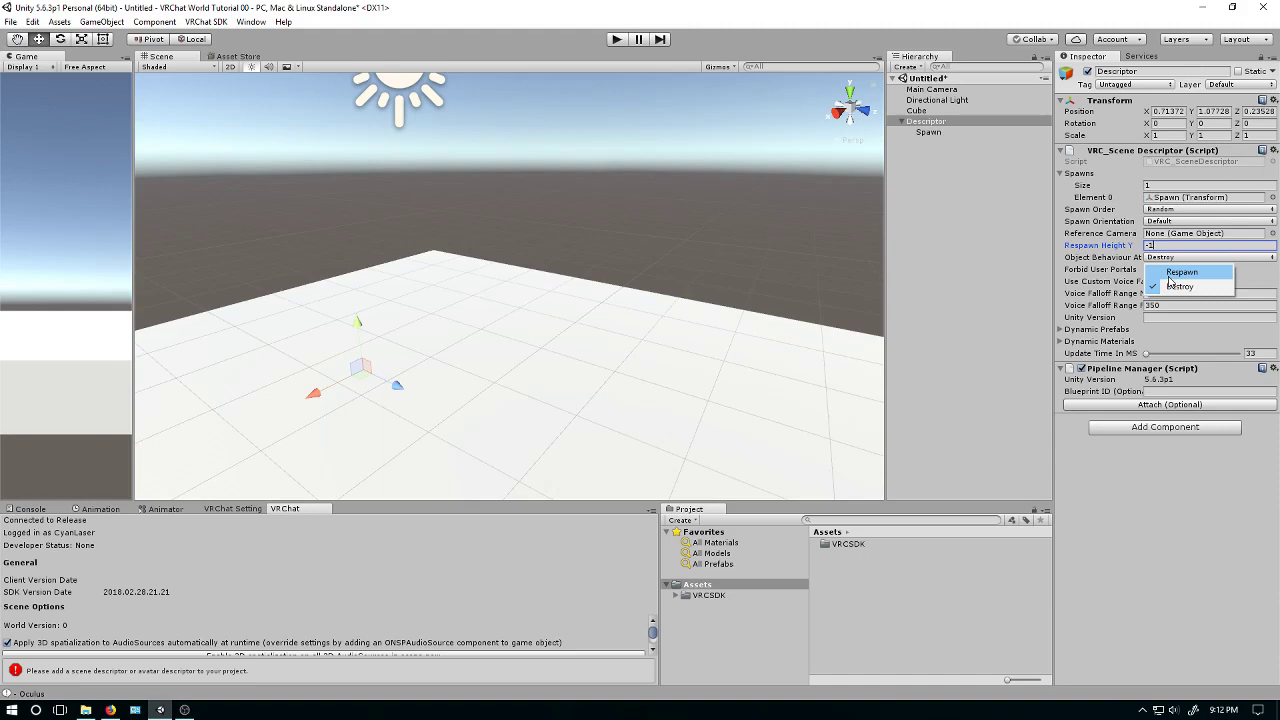
click(1169, 279)
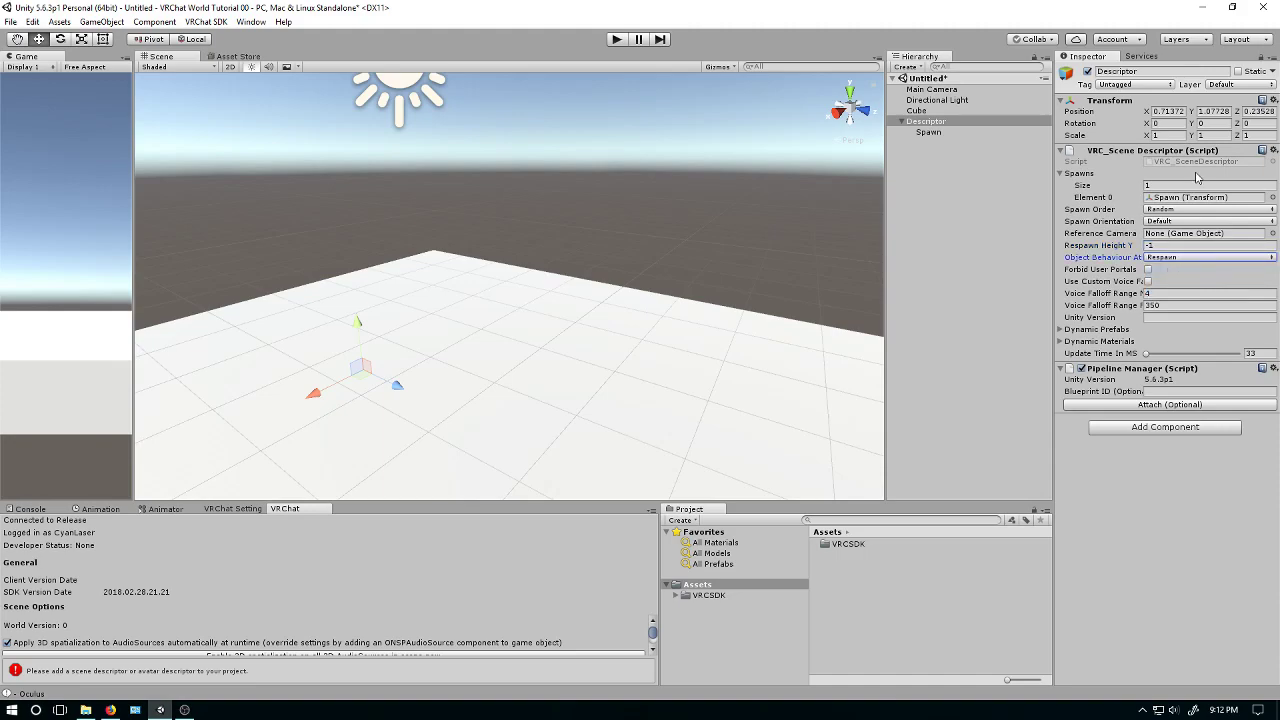
right_drag(739, 347, 534, 354)
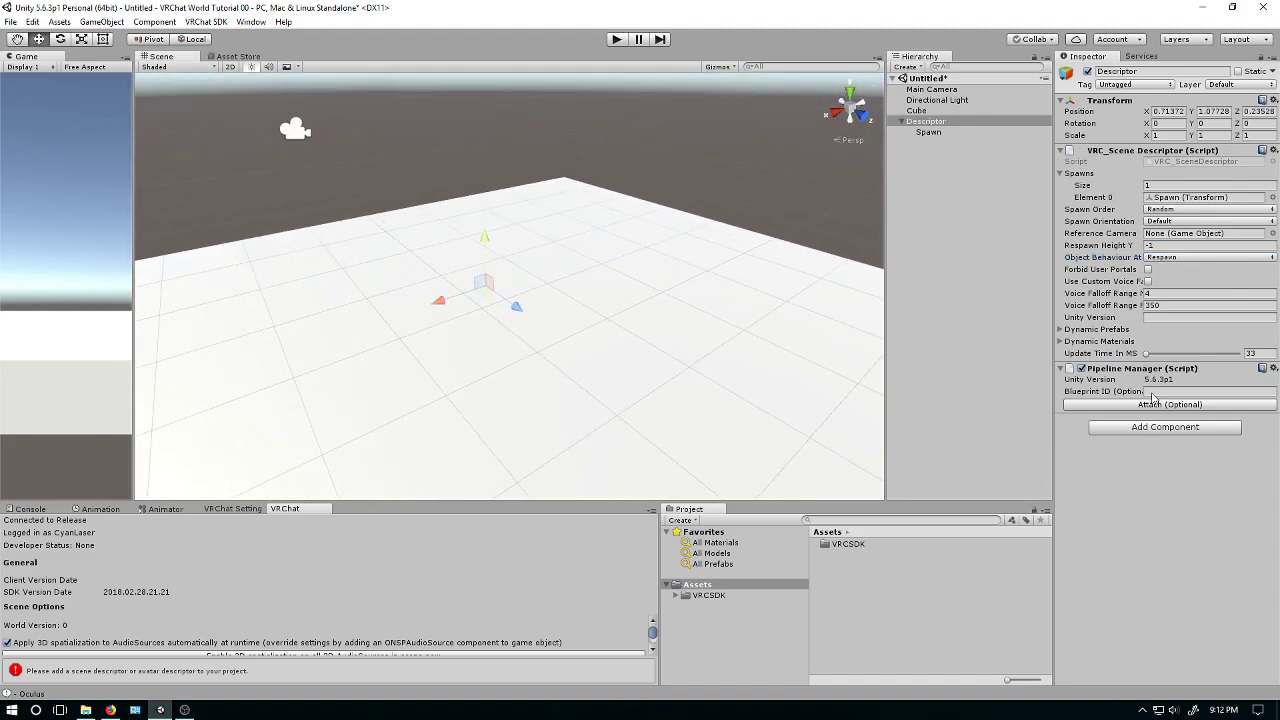
Add the VRC_Player Mods component to Descriptor by searching vrc_pl.
click(1152, 428)
text(vrc_)
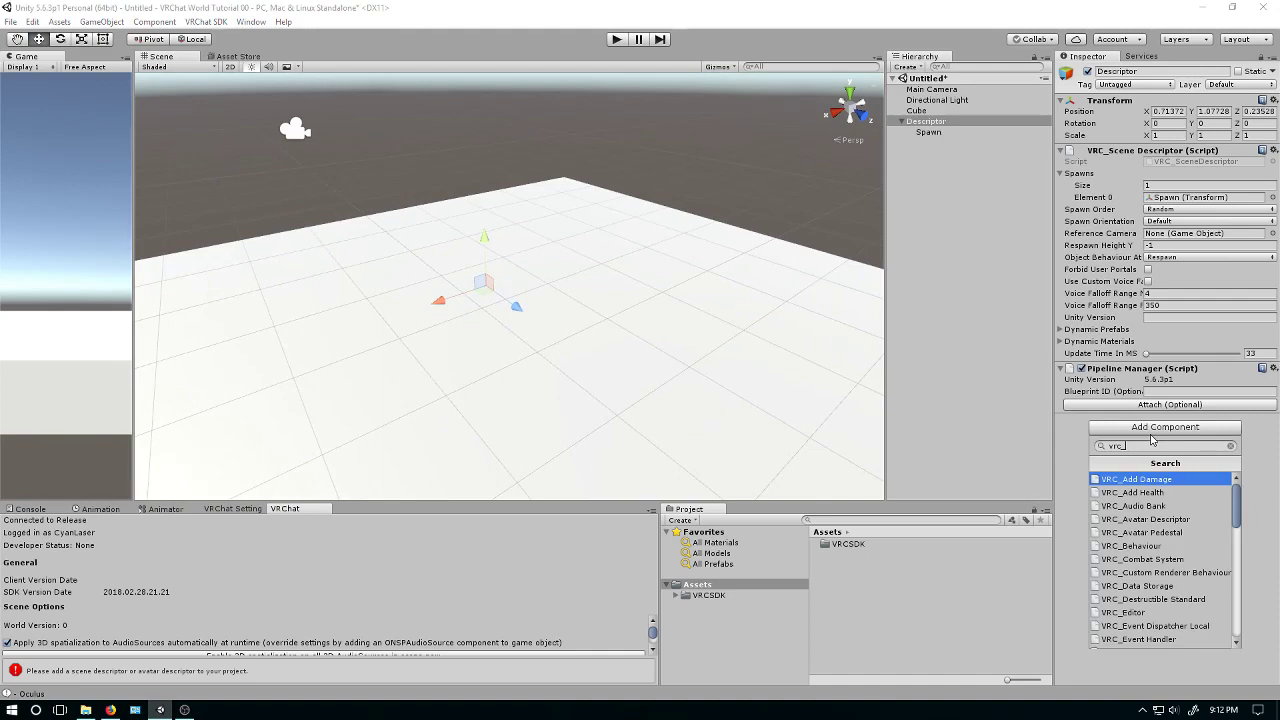
text(pl)
key(Down)
key(Return)
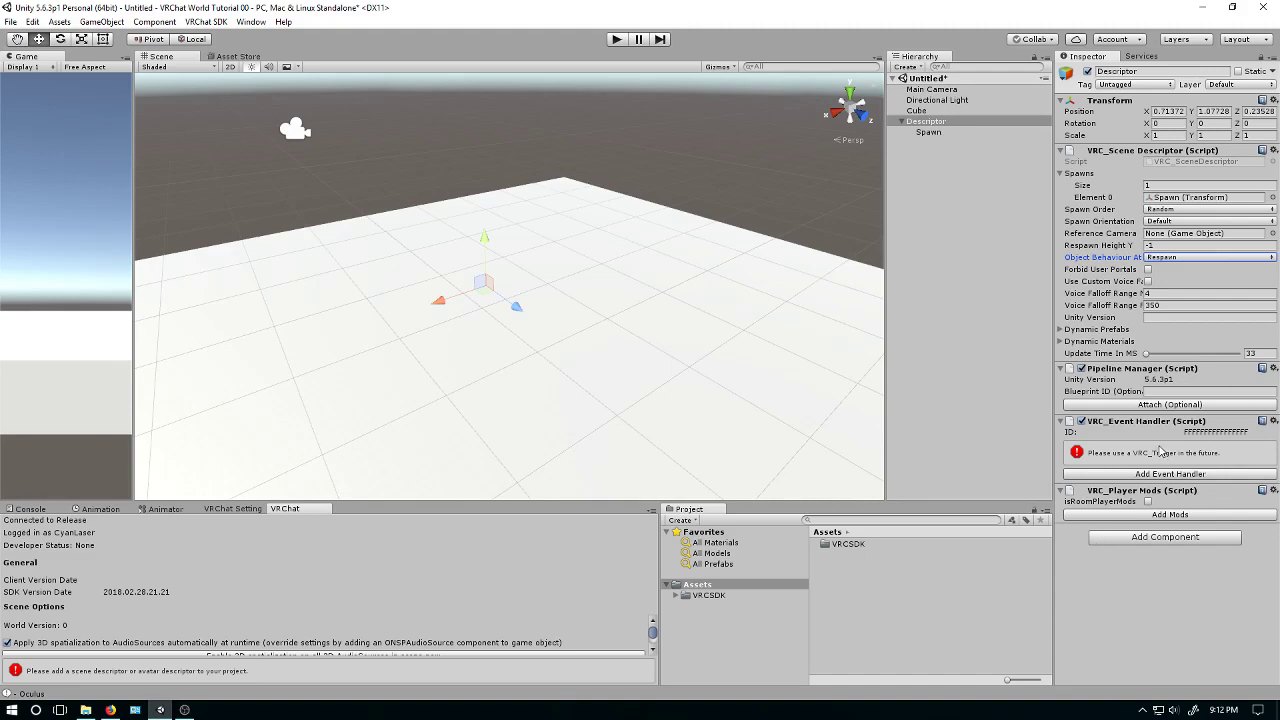
Add a Jump mod with jumpPower 3 and enable isRoomPlayerMods.
click(1147, 521)
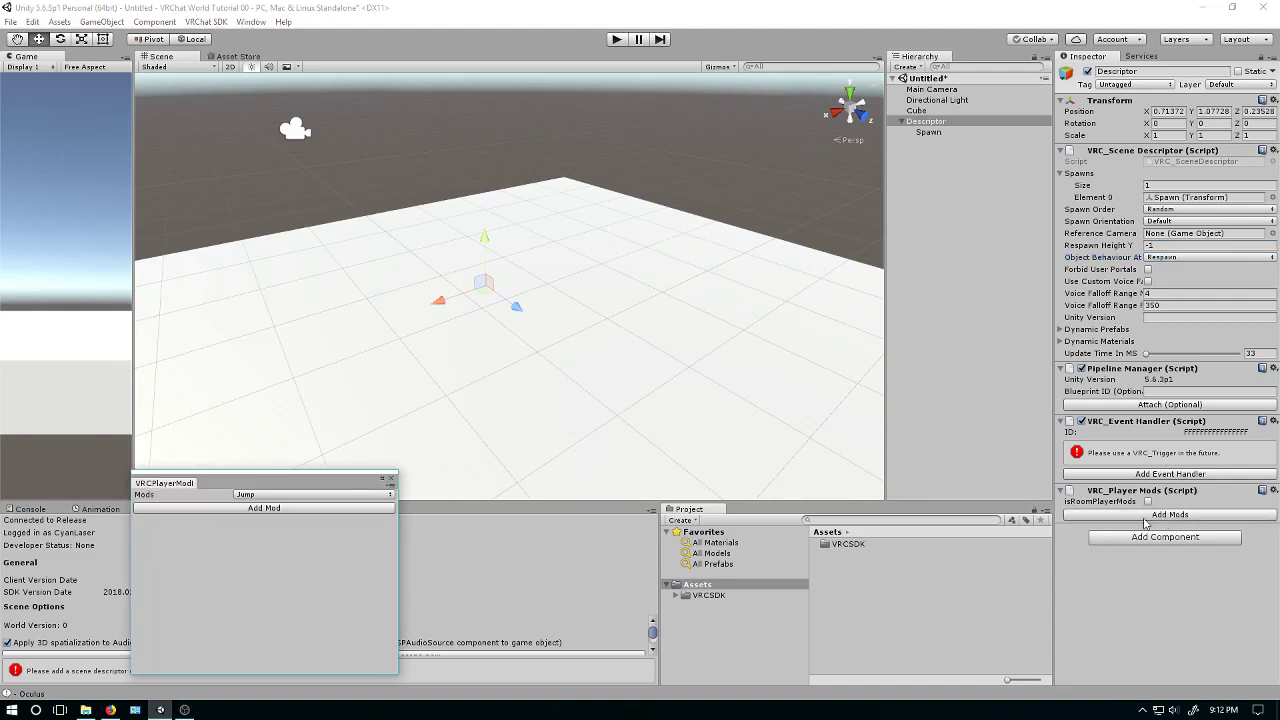
click(258, 509)
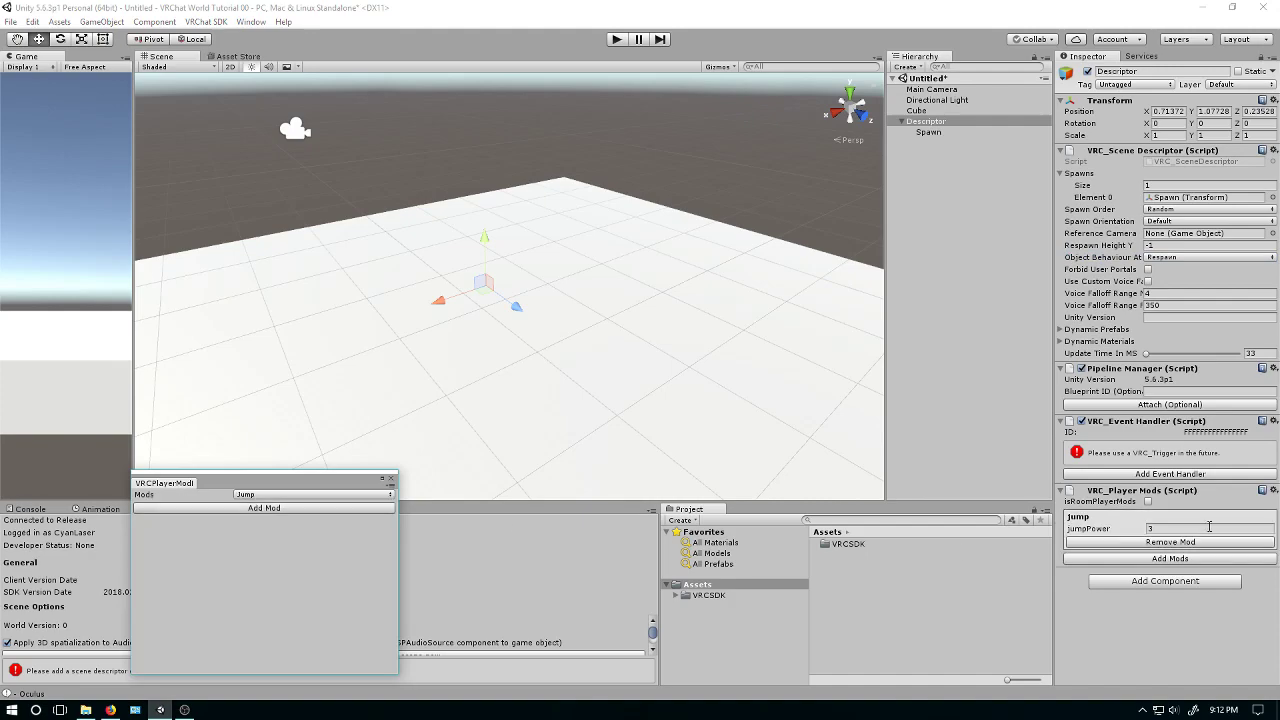
click(391, 478)
click(1148, 501)
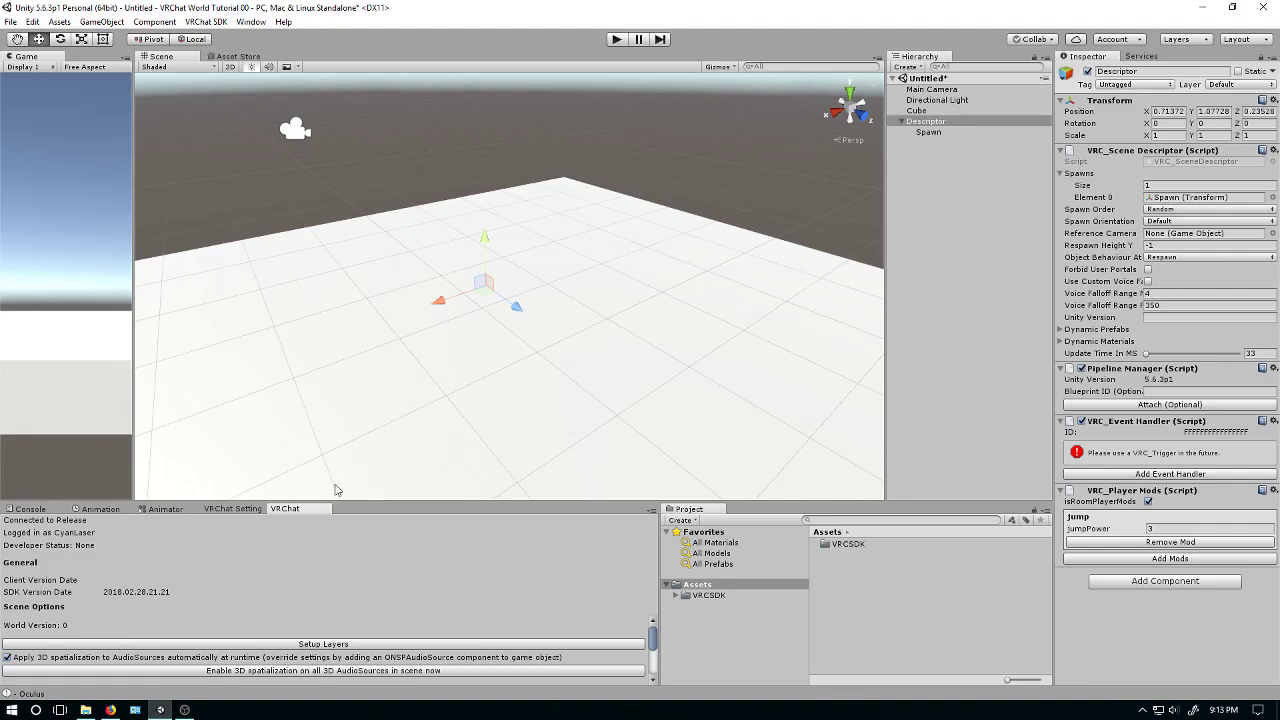
Set up VRChat layers and the collision layer matrix, and enable 3D audio spatialization.
click(277, 645)
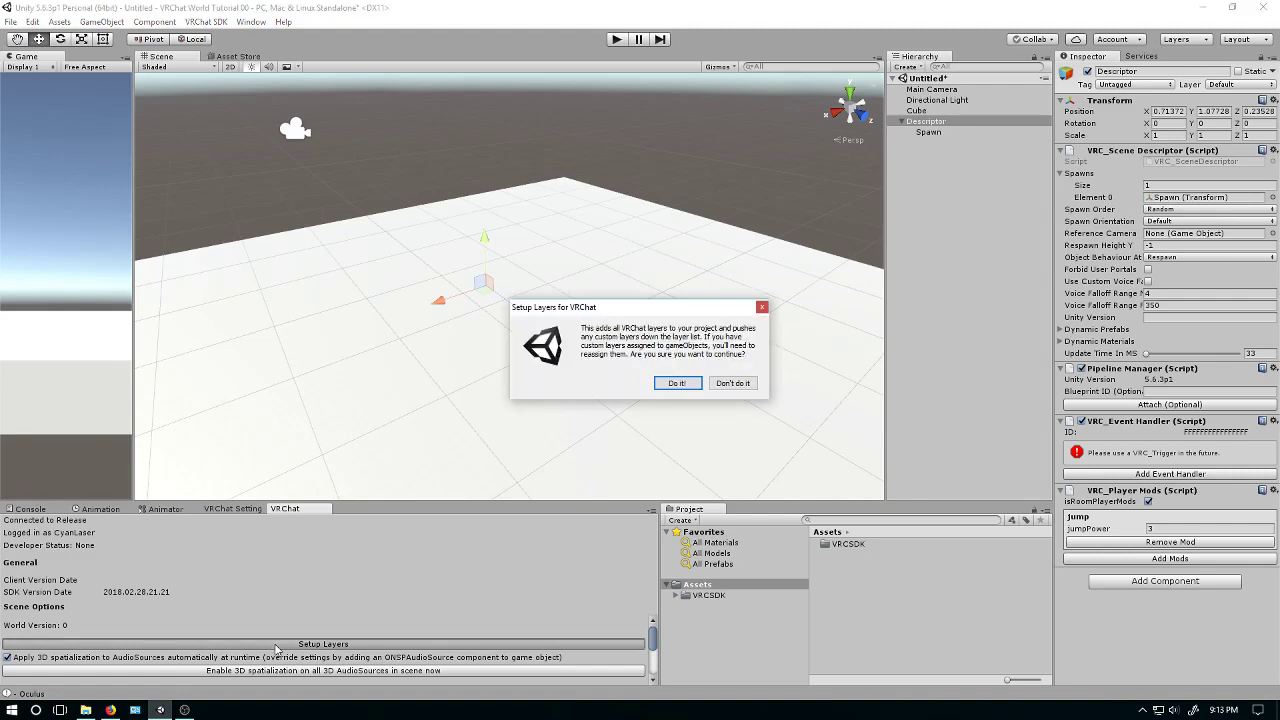
click(687, 379)
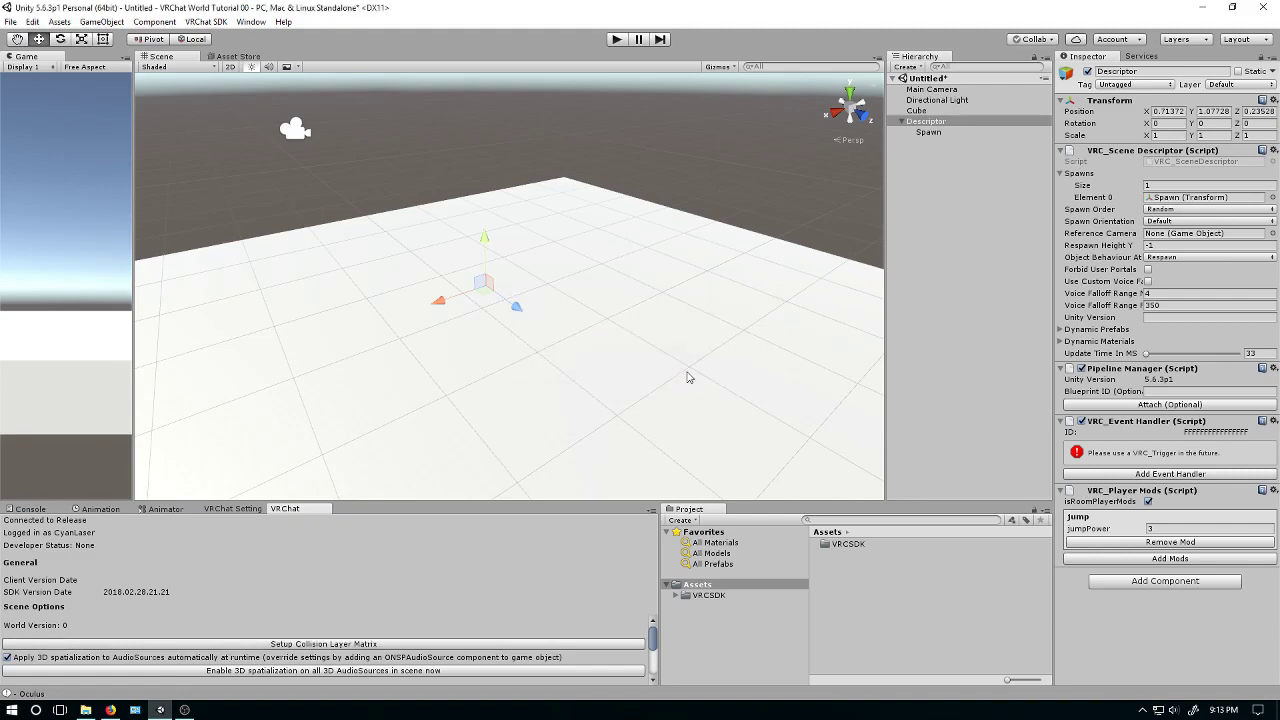
click(297, 645)
click(686, 381)
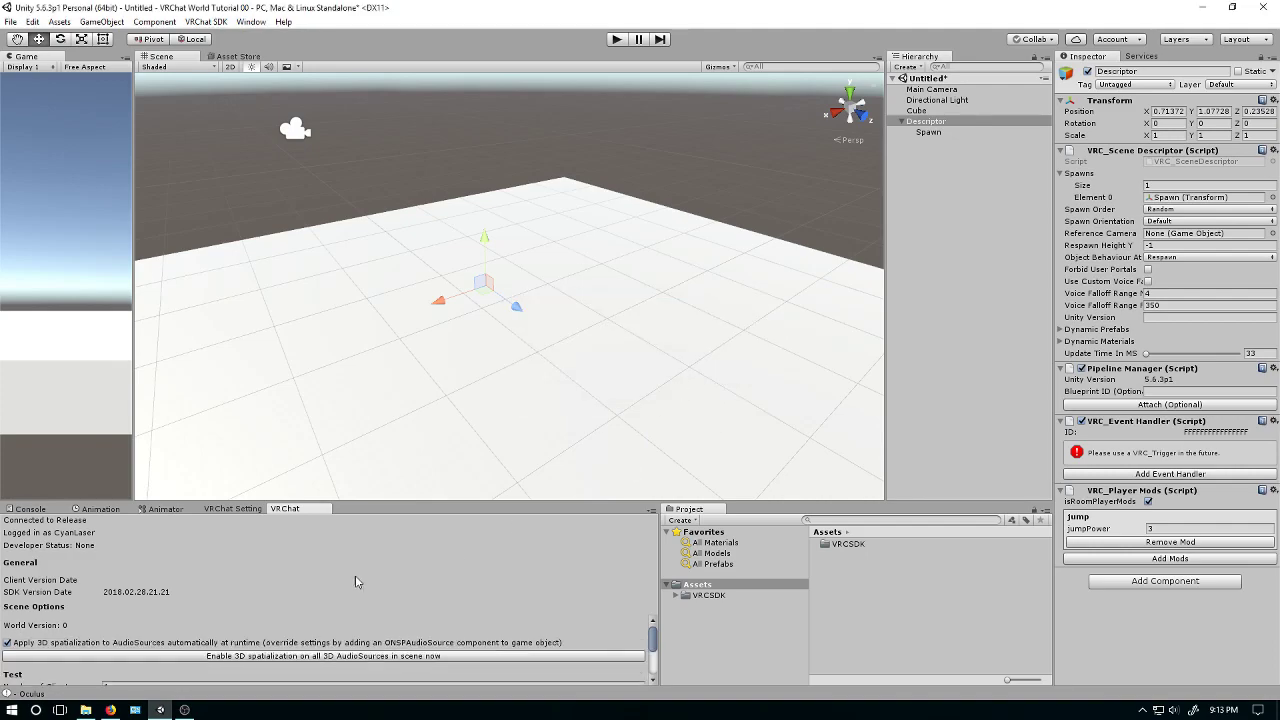
click(272, 657)
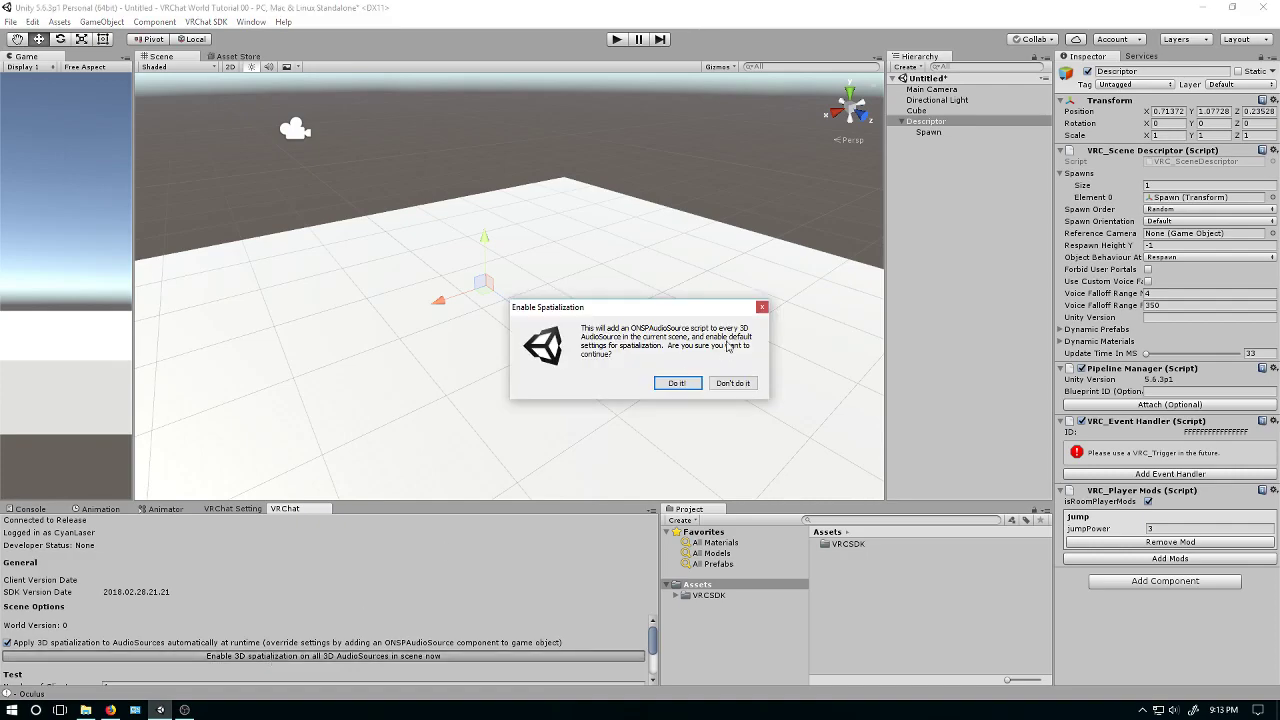
click(682, 388)
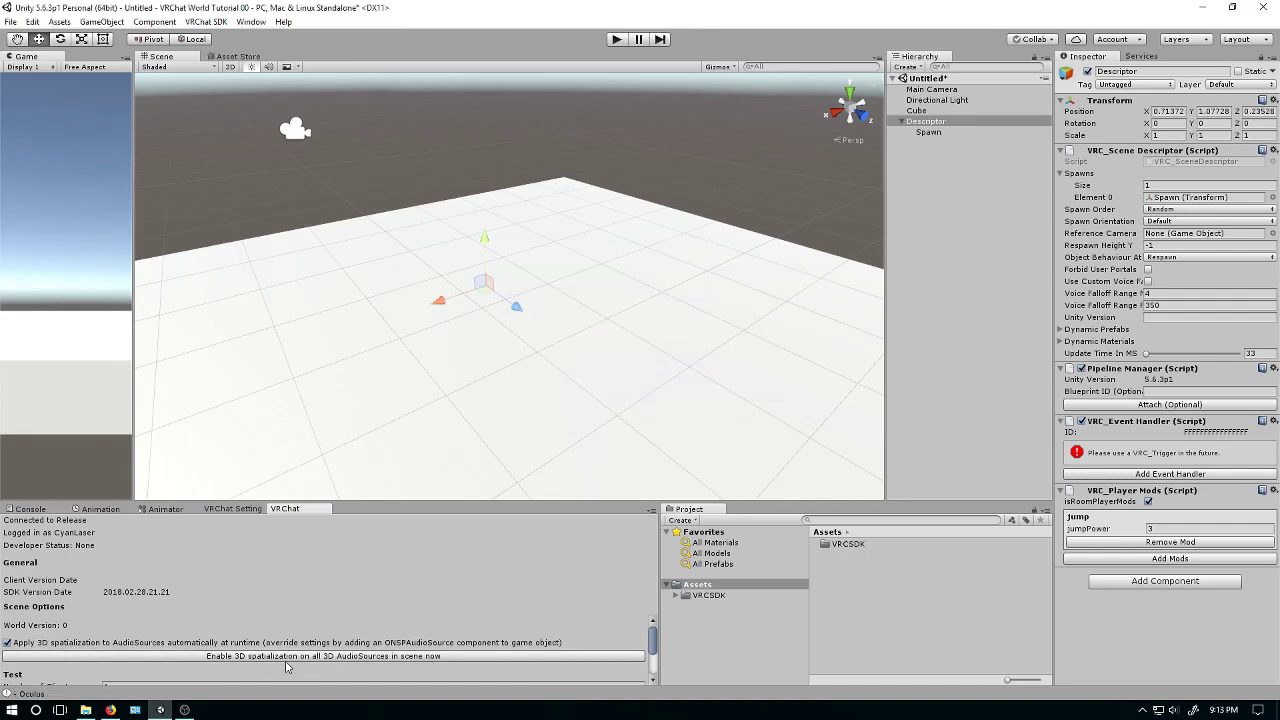
Start a New Build from the Publish section of the build panel.
scroll(288, 645, down, 2)
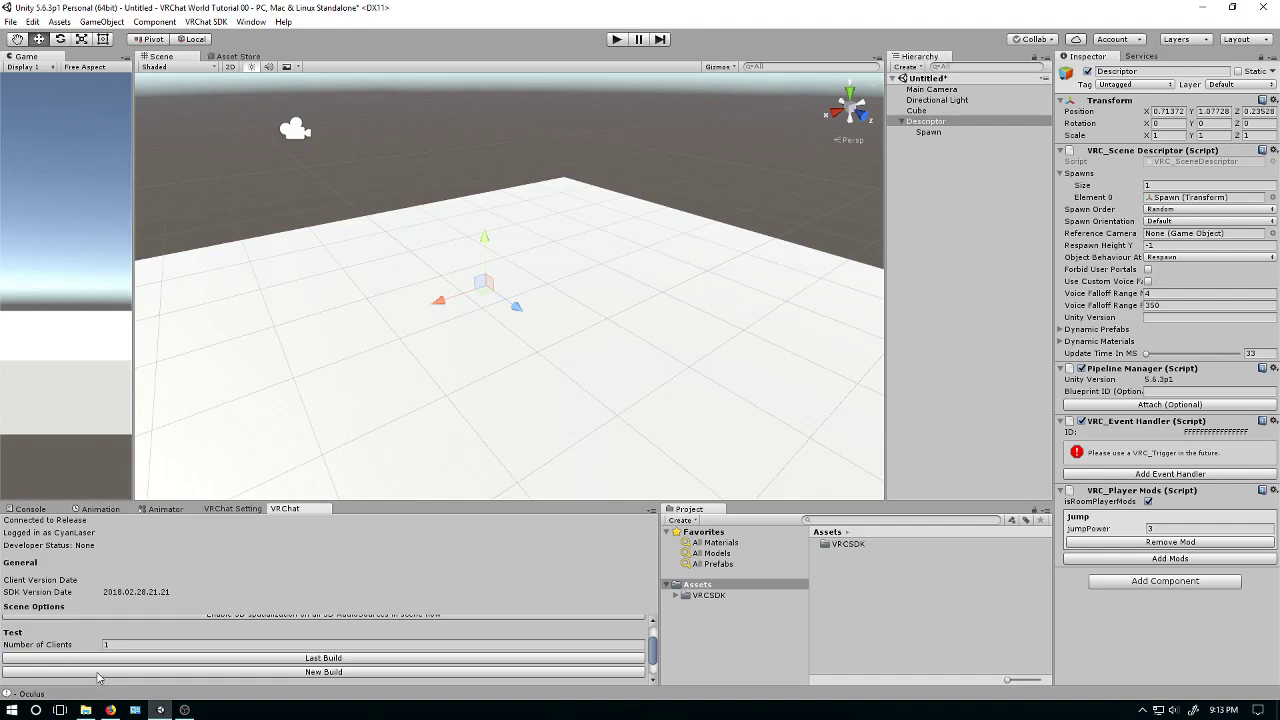
scroll(97, 677, down, 2)
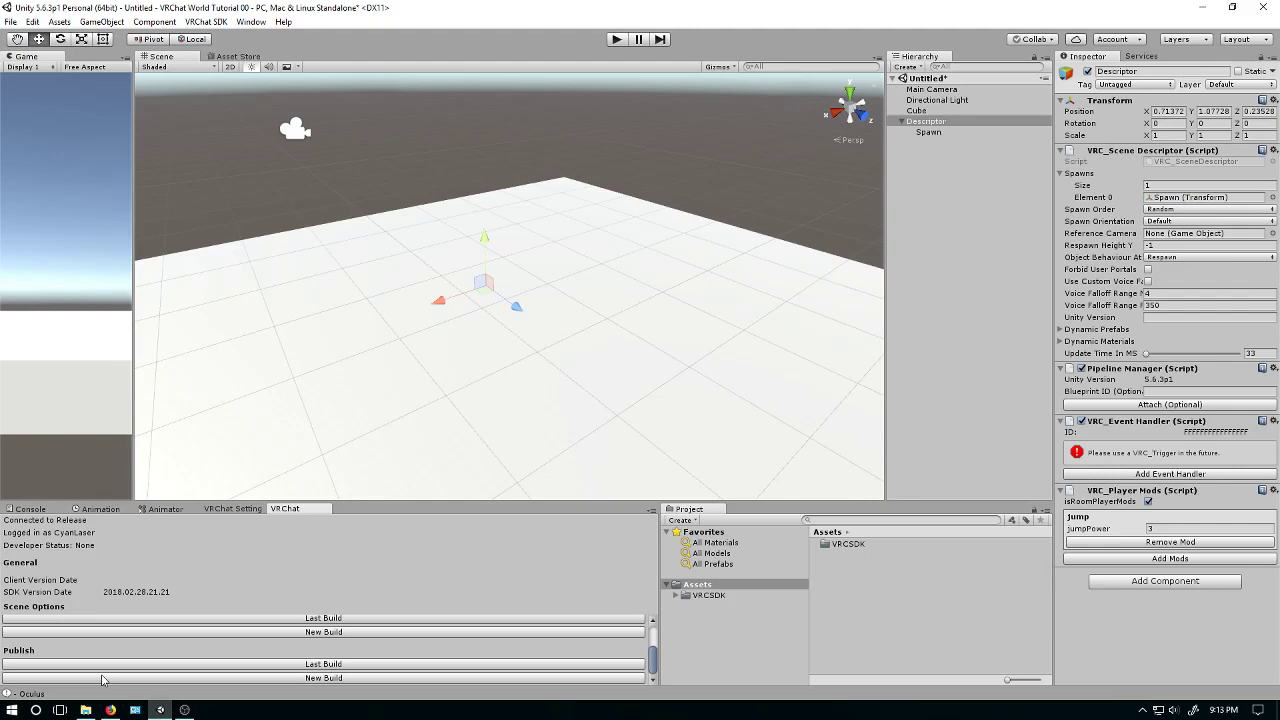
click(93, 678)
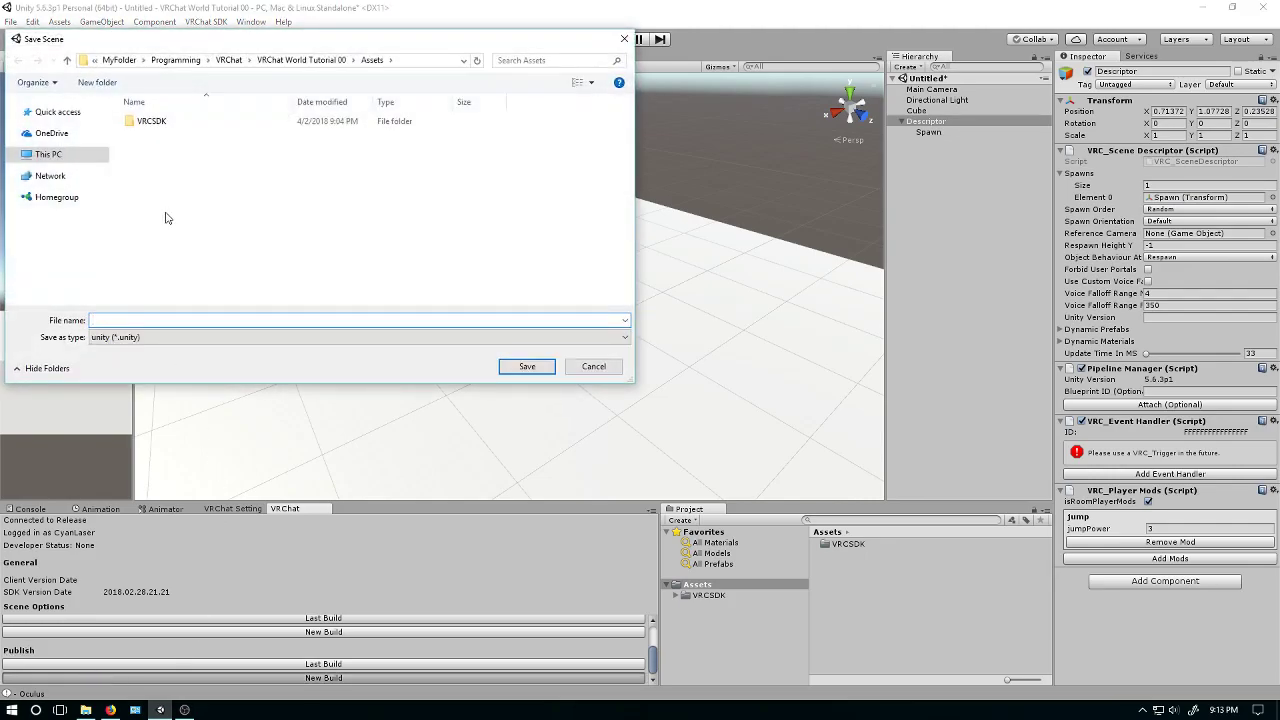
Create an '_' folder under Assets with a 'Scenes' folder inside it.
right_click(183, 203)
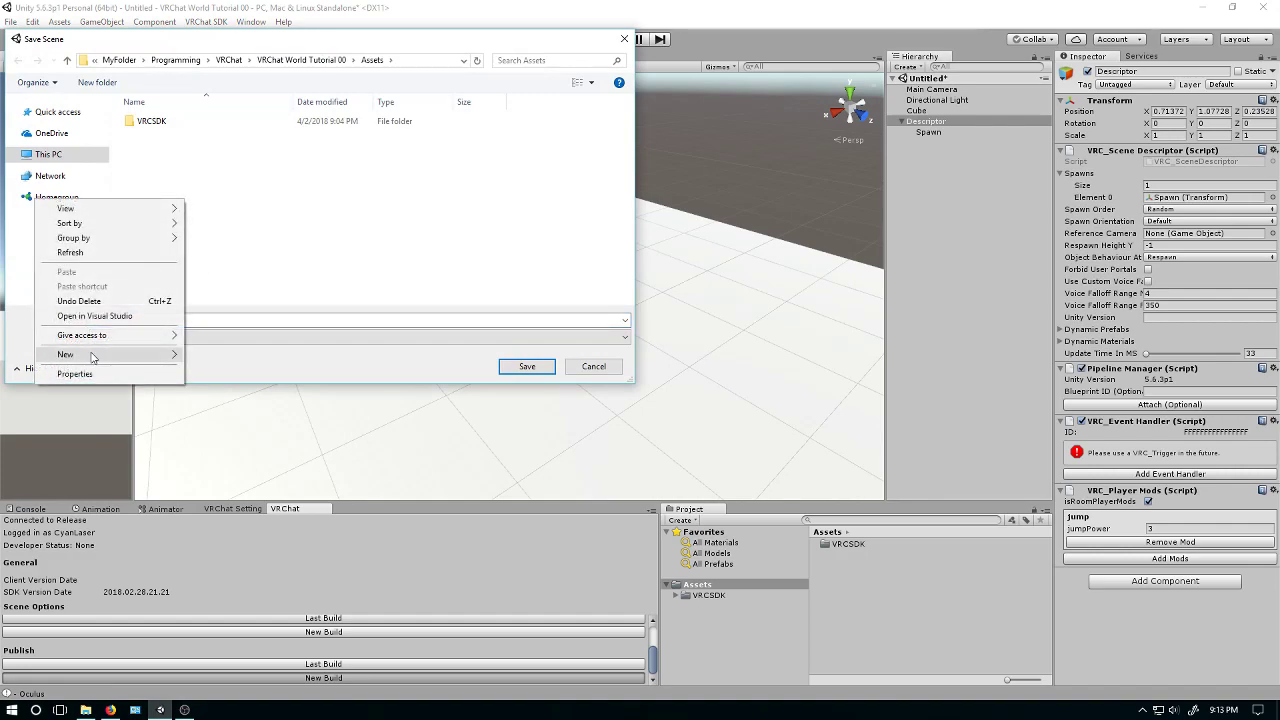
click(214, 356)
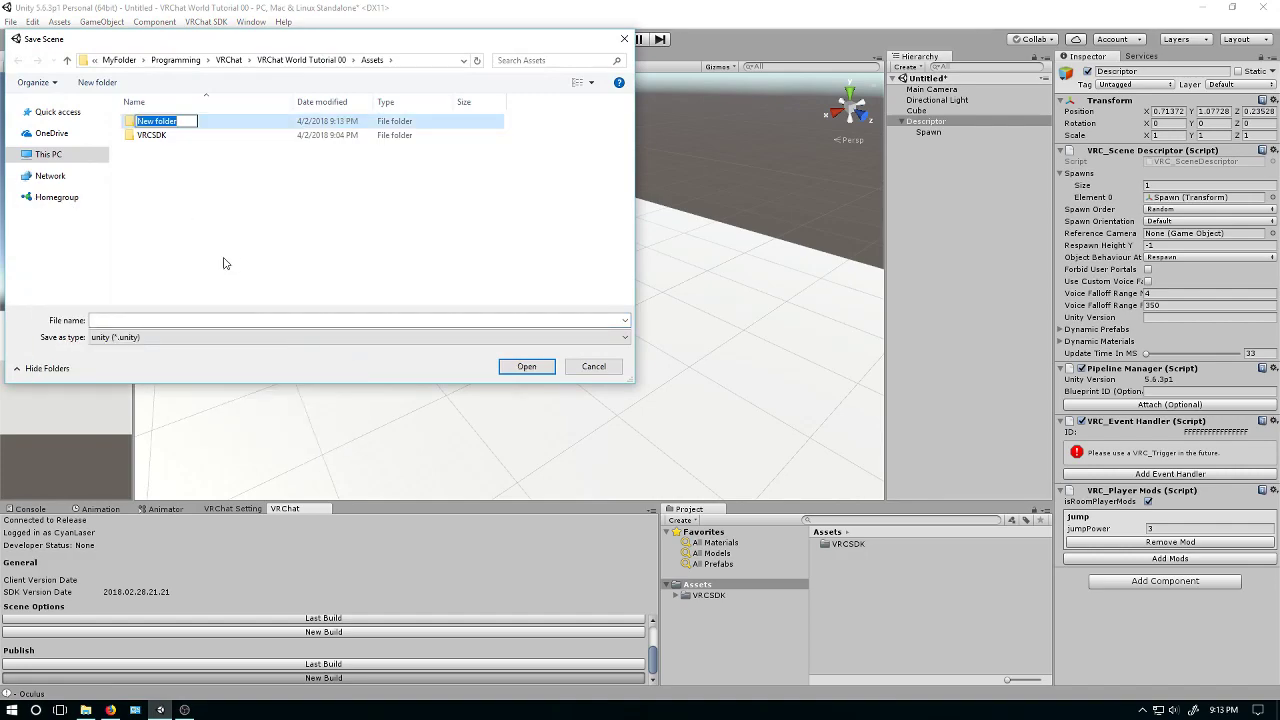
text(_)
key(Return)
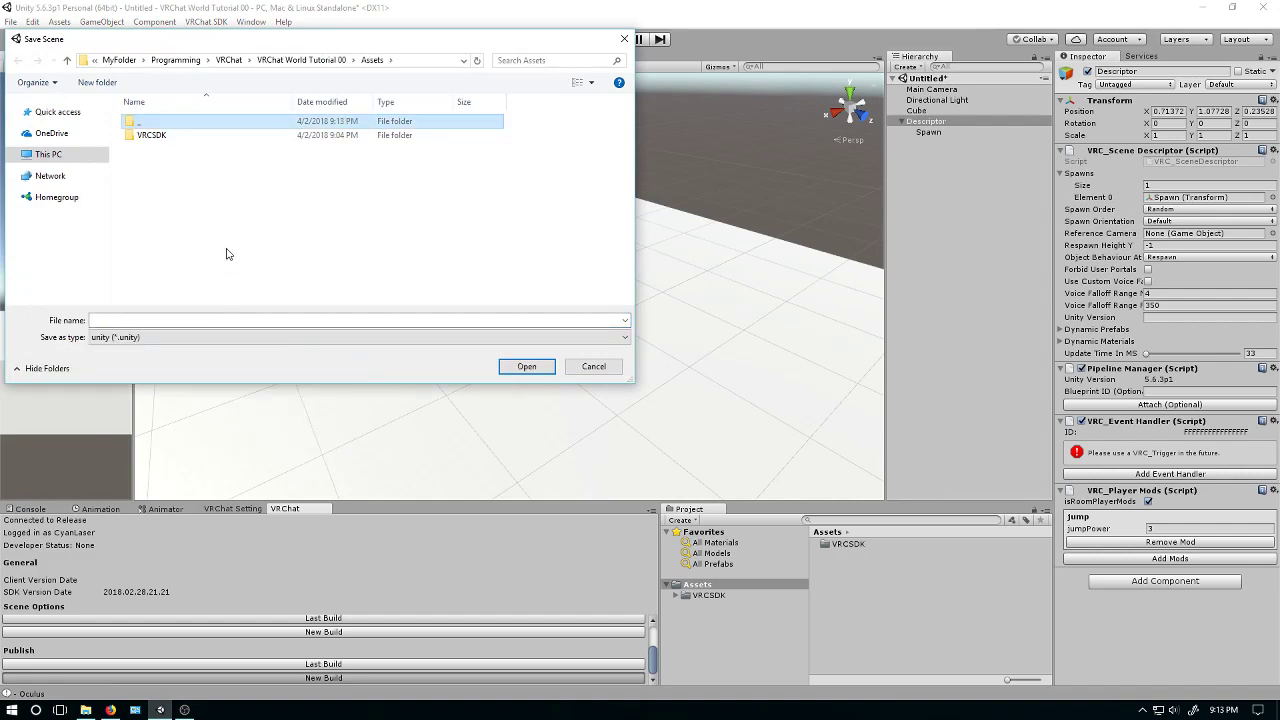
double_click(176, 122)
right_click(174, 134)
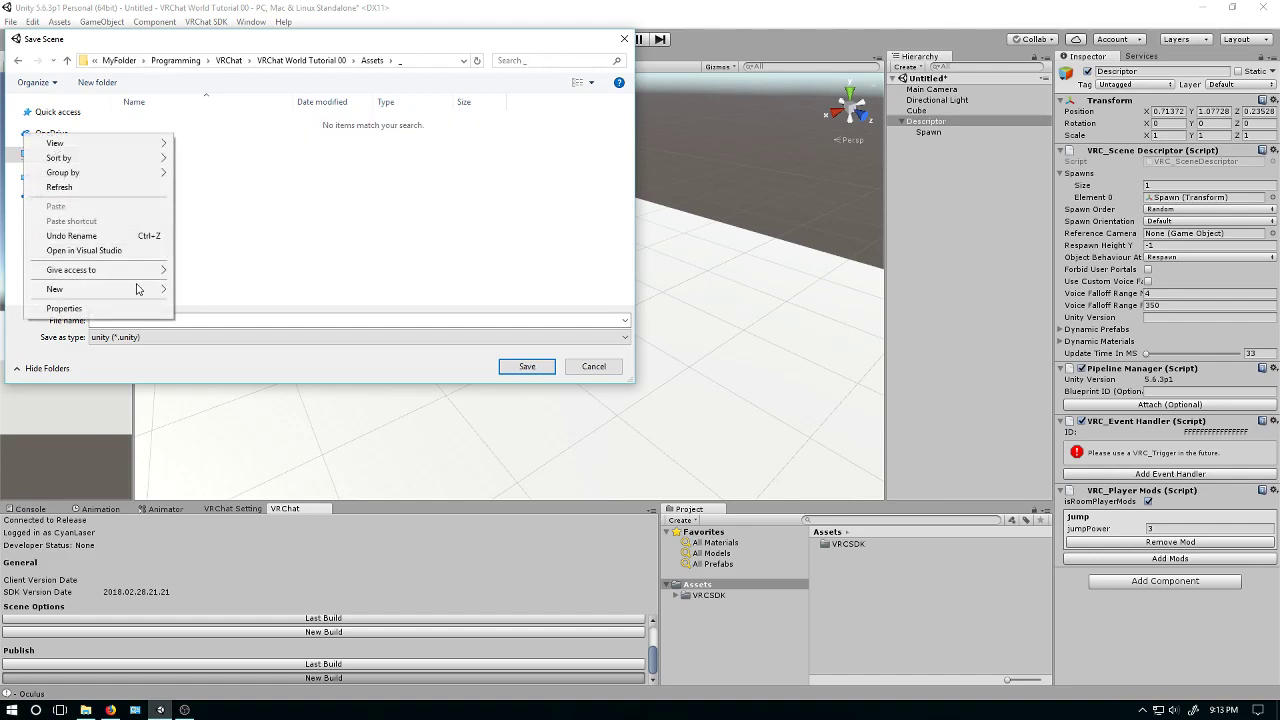
click(177, 294)
text(Scenes)
key(Return)
double_click(160, 124)
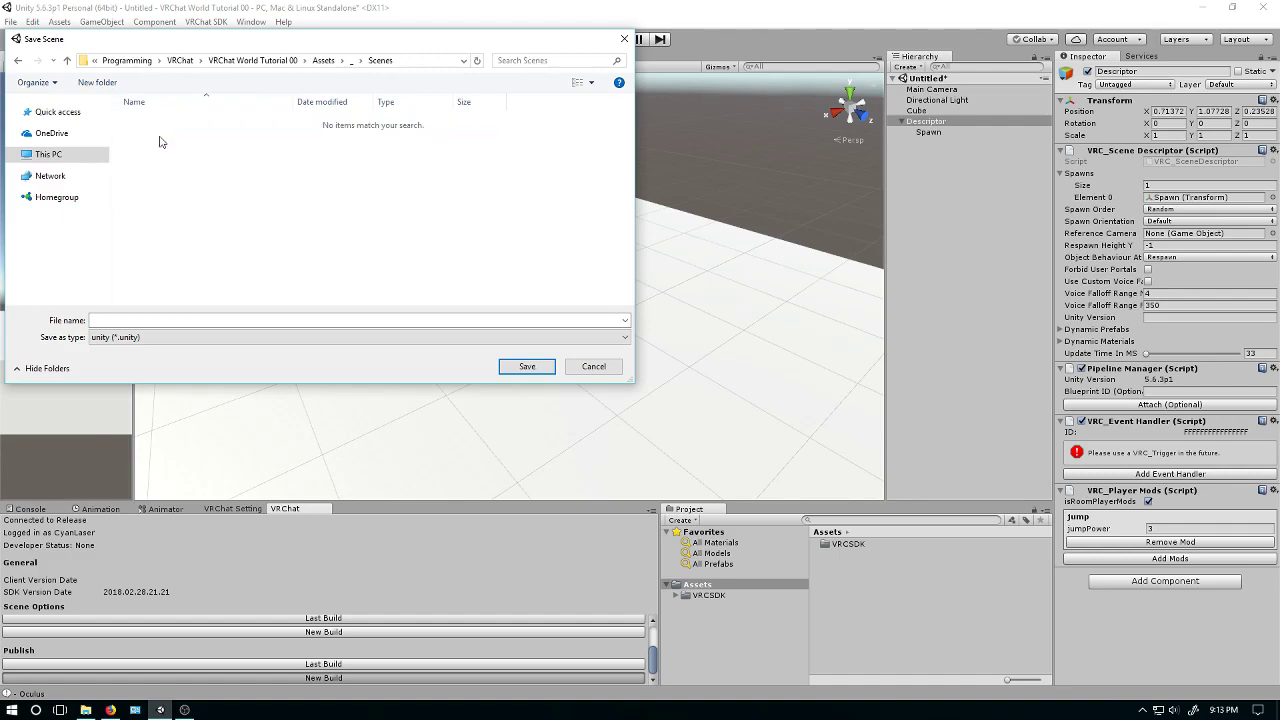
Save the scene as 'Tutorial 0' in the Scenes folder.
click(161, 316)
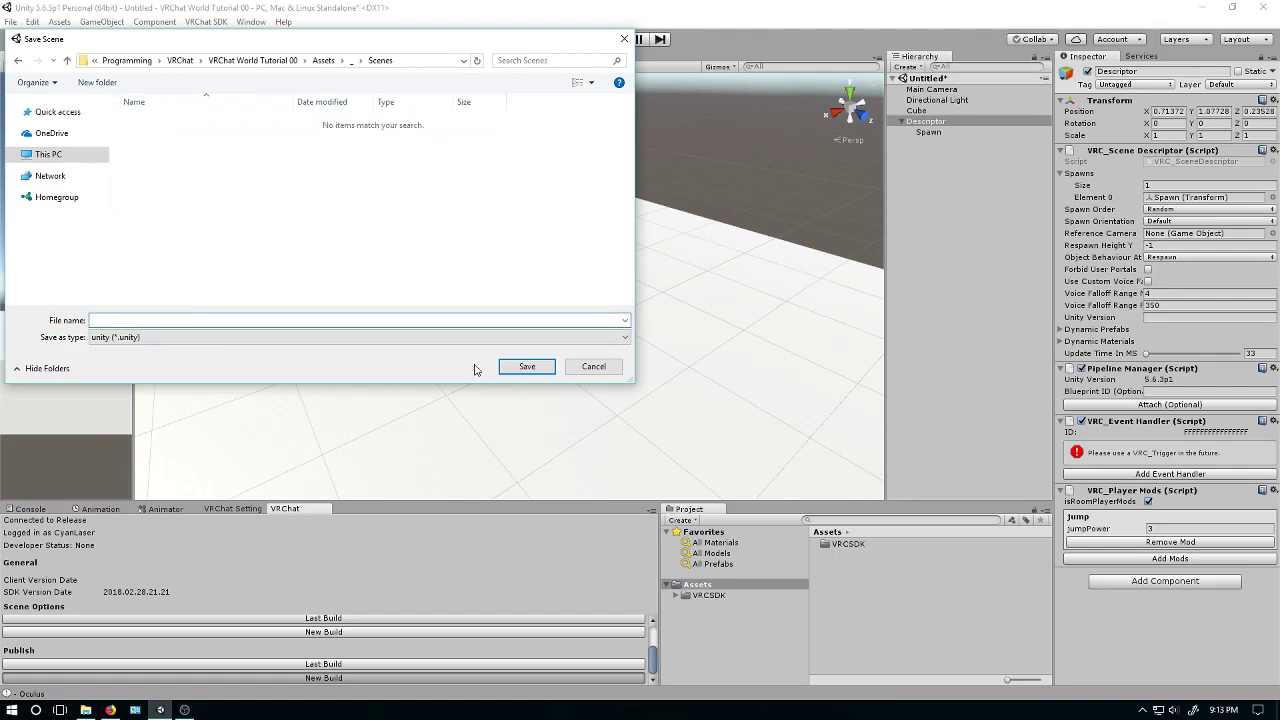
text(Tutorial 0)
key(Return)
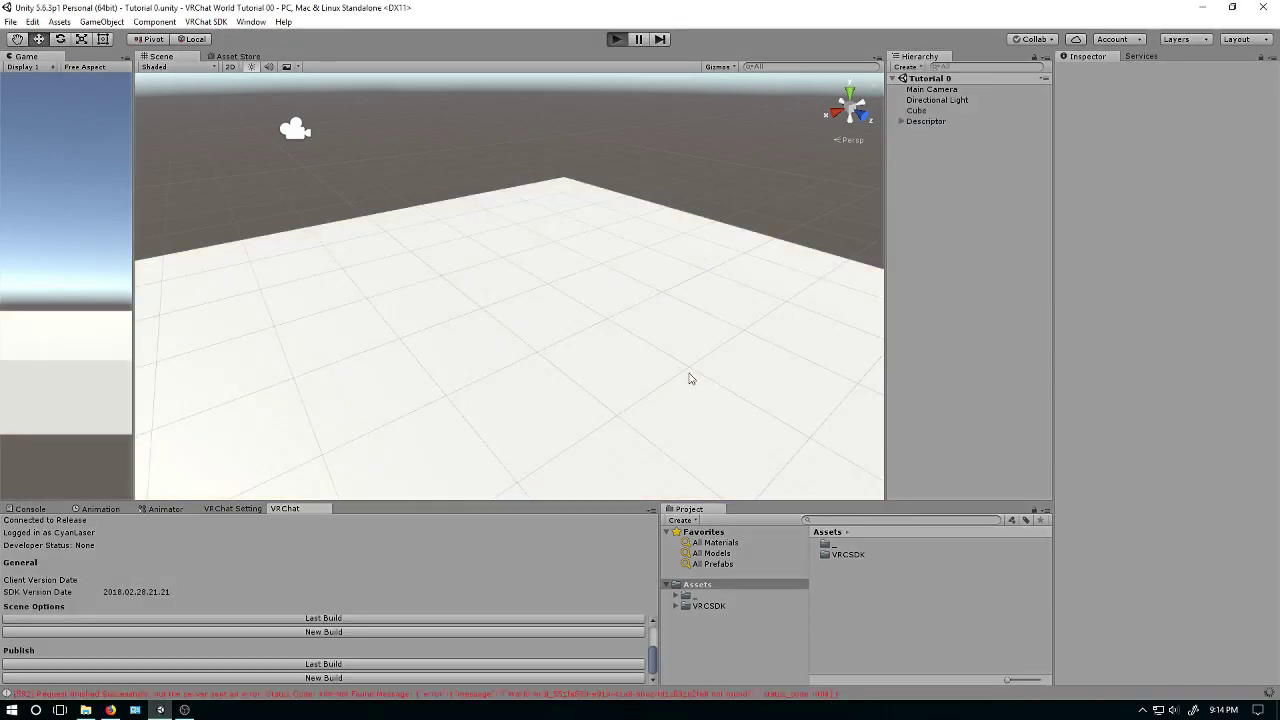
Publish the last build and widen the Game view showing the Configure World form.
click(249, 661)
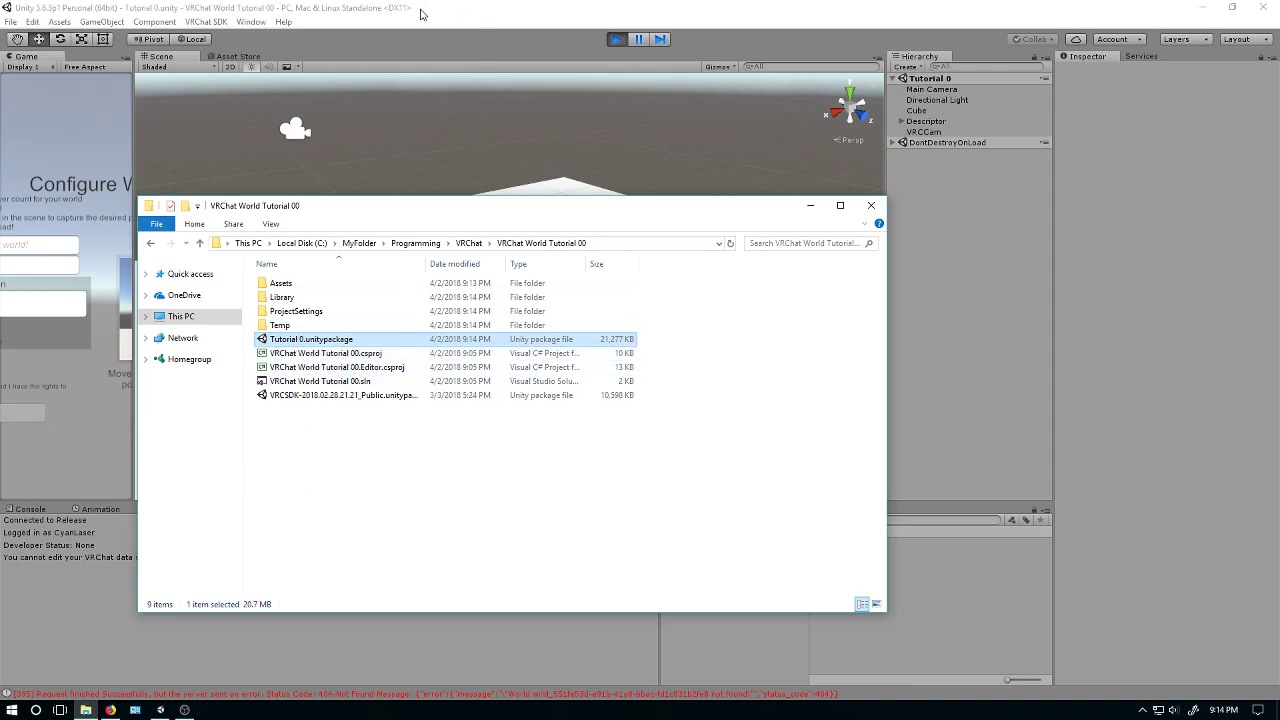
click(307, 130)
drag(133, 255, 553, 231)
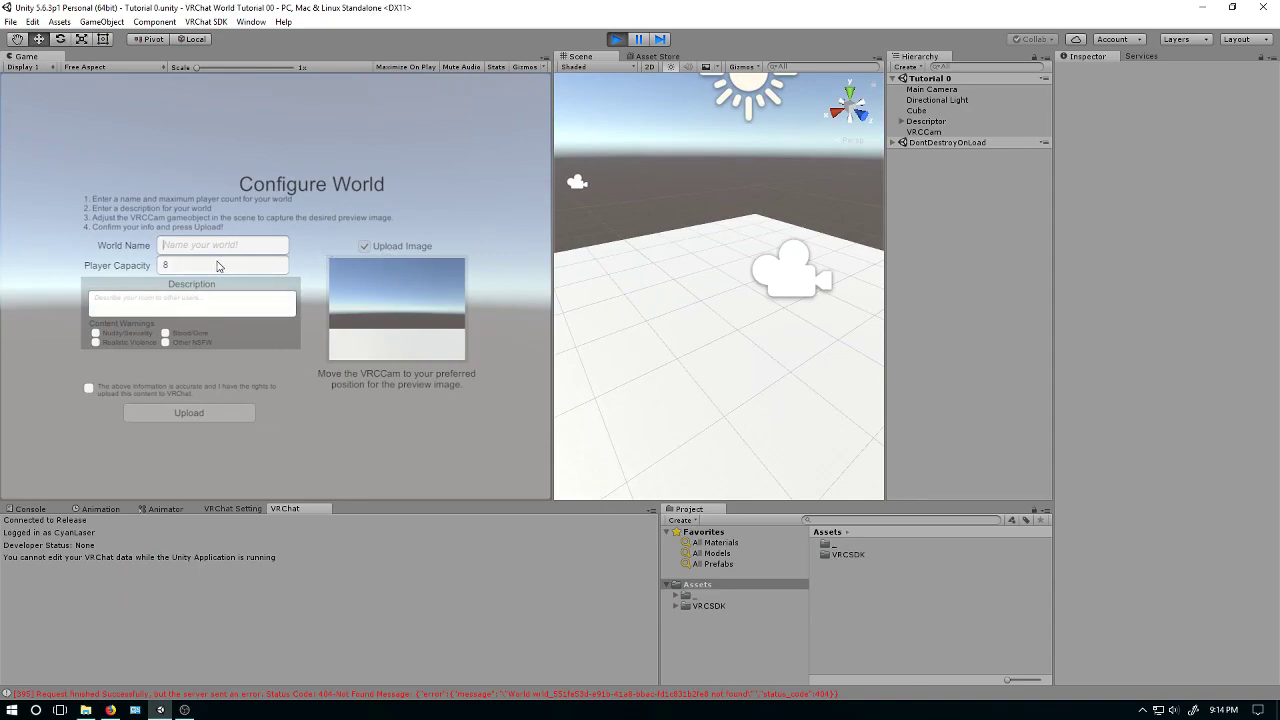
Enter 'T' in the upload form and agree to the upload rights statement.
text(Tutorial 0)
click(173, 302)
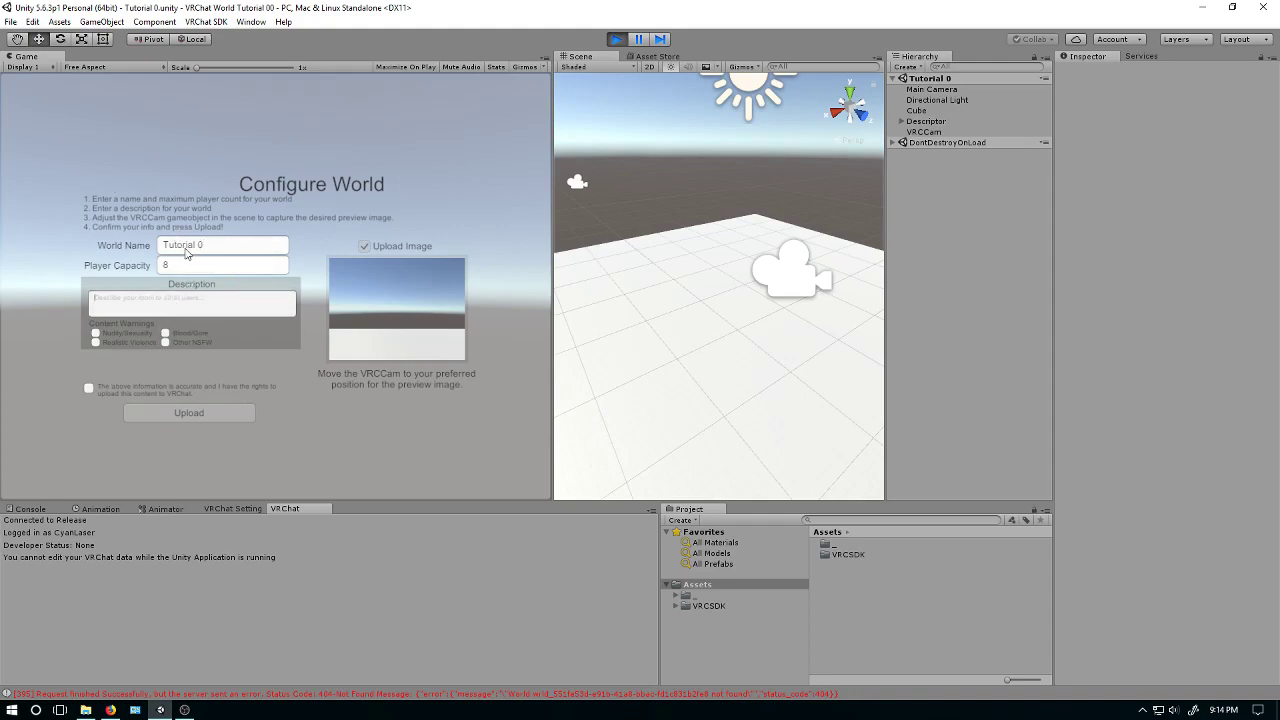
click(89, 389)
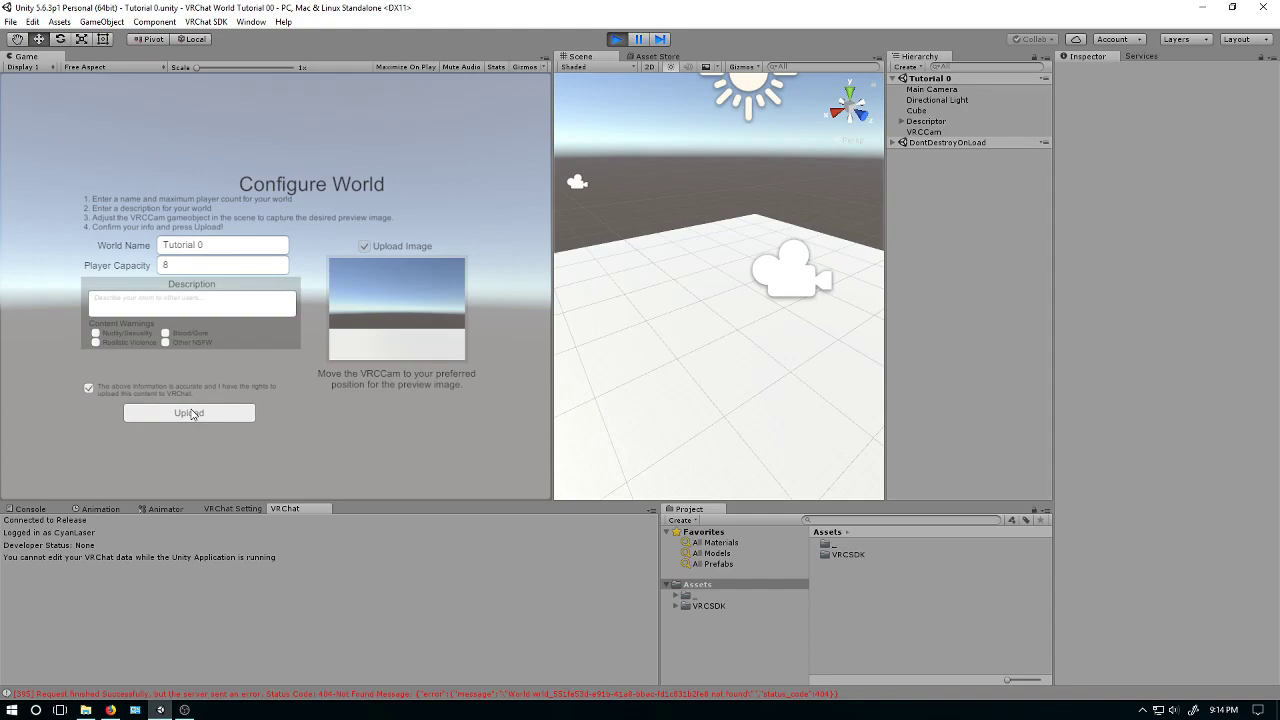
Select VRCCam and move it back across the plane to frame the preview image.
drag(553, 333, 200, 323)
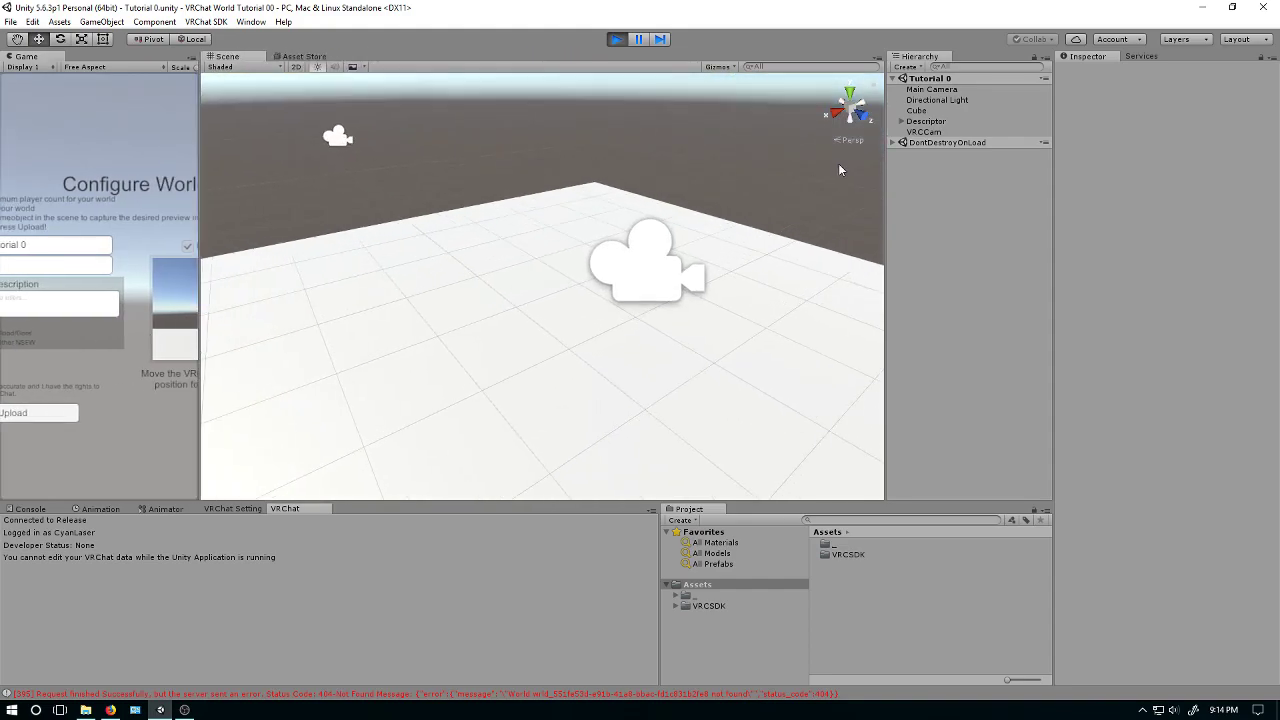
click(590, 266)
right_drag(590, 266, 594, 205)
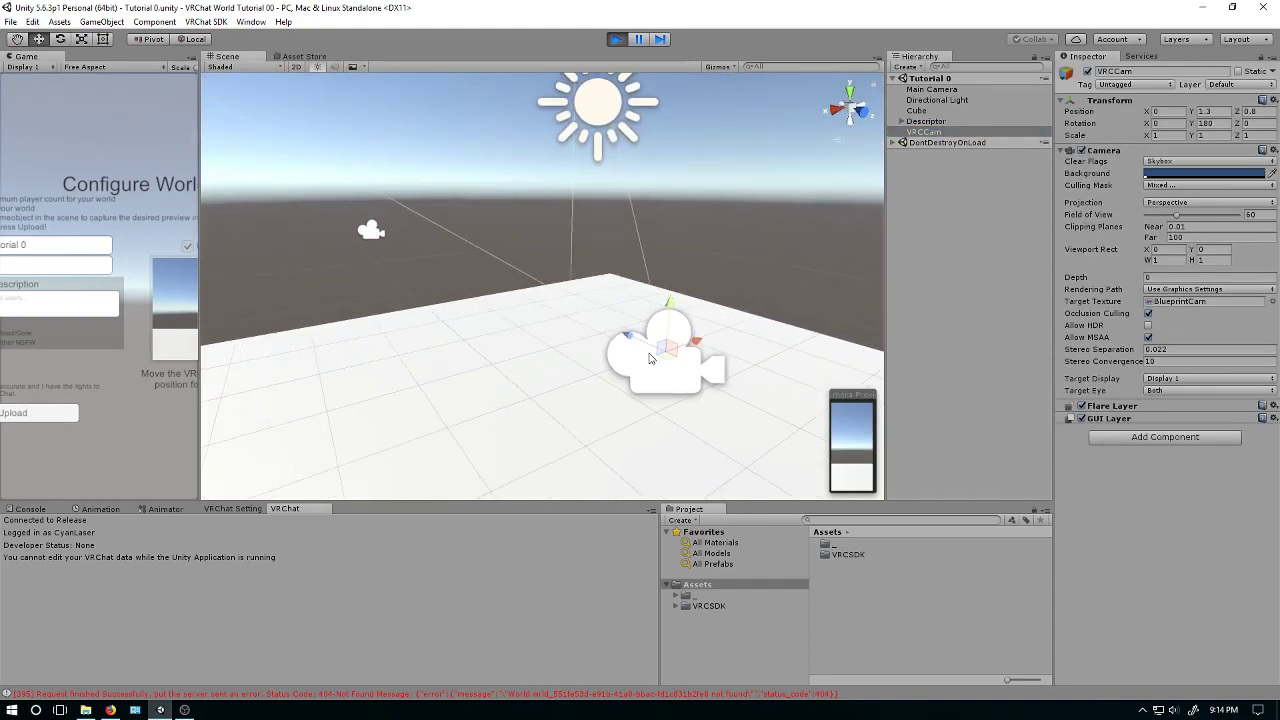
drag(620, 348, 778, 441)
right_drag(778, 441, 802, 173)
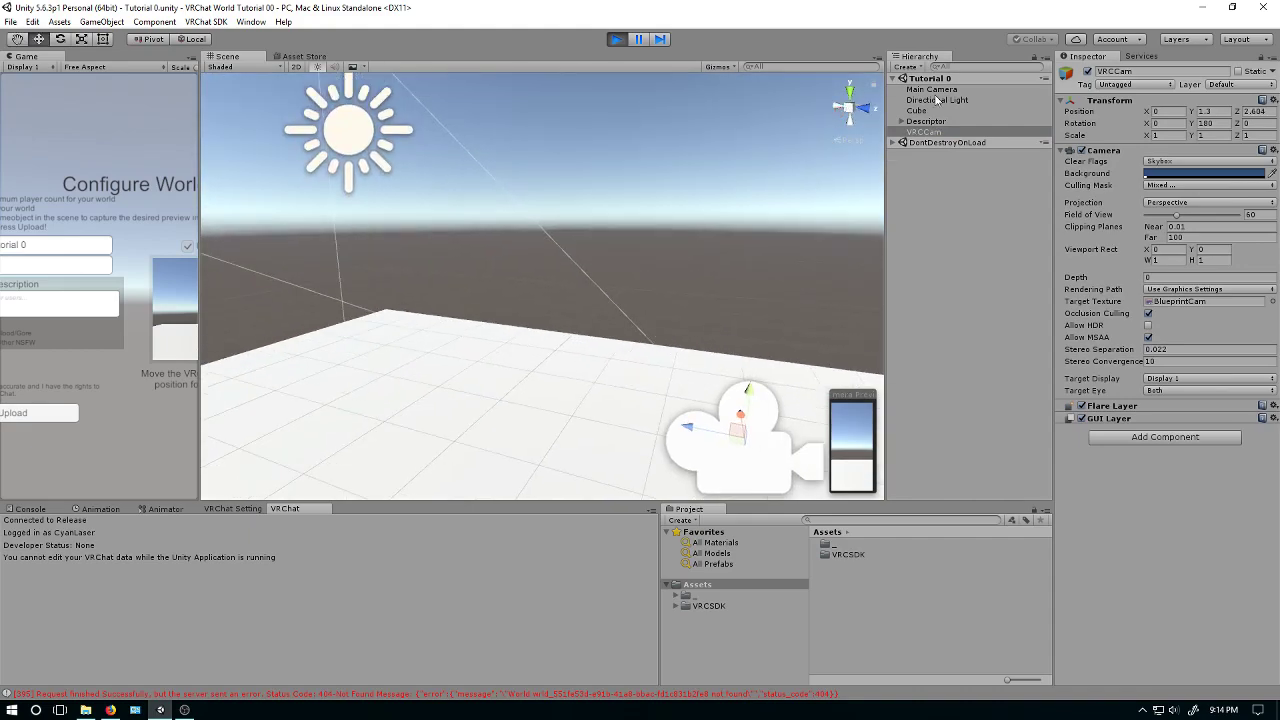
click(943, 133)
scroll(654, 340, down, 5)
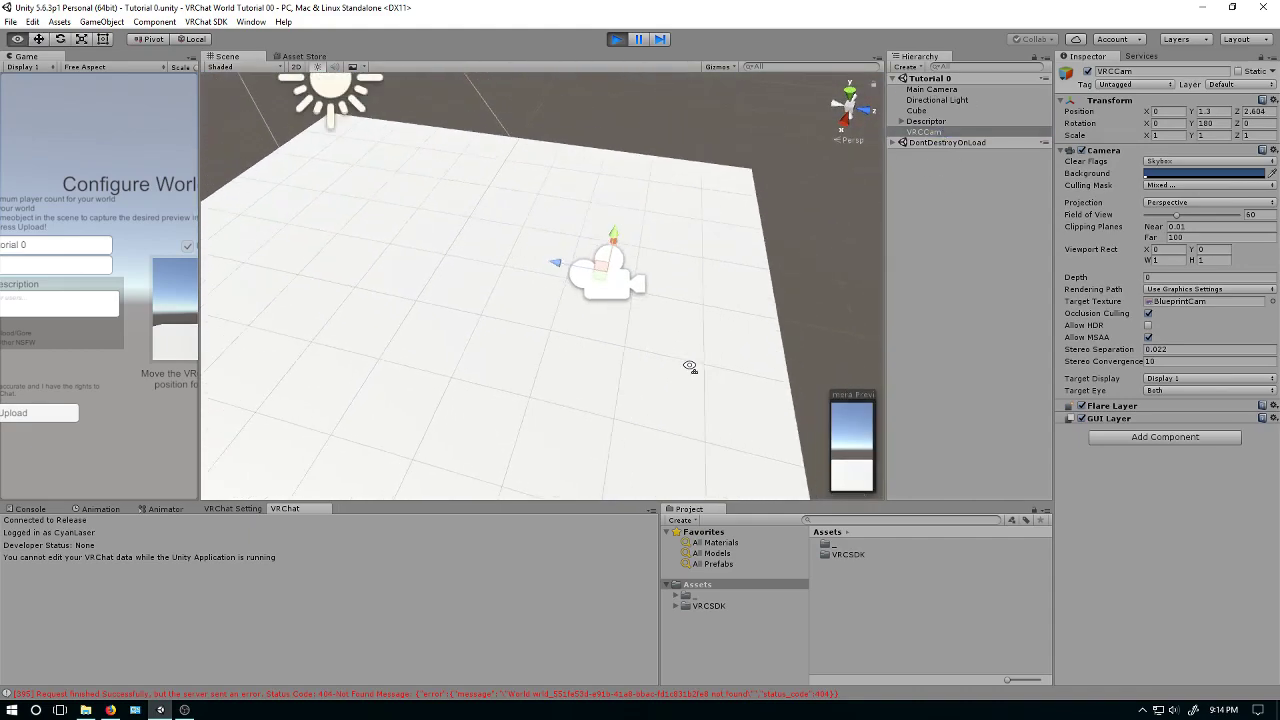
right_drag(686, 366, 509, 306)
drag(555, 301, 648, 310)
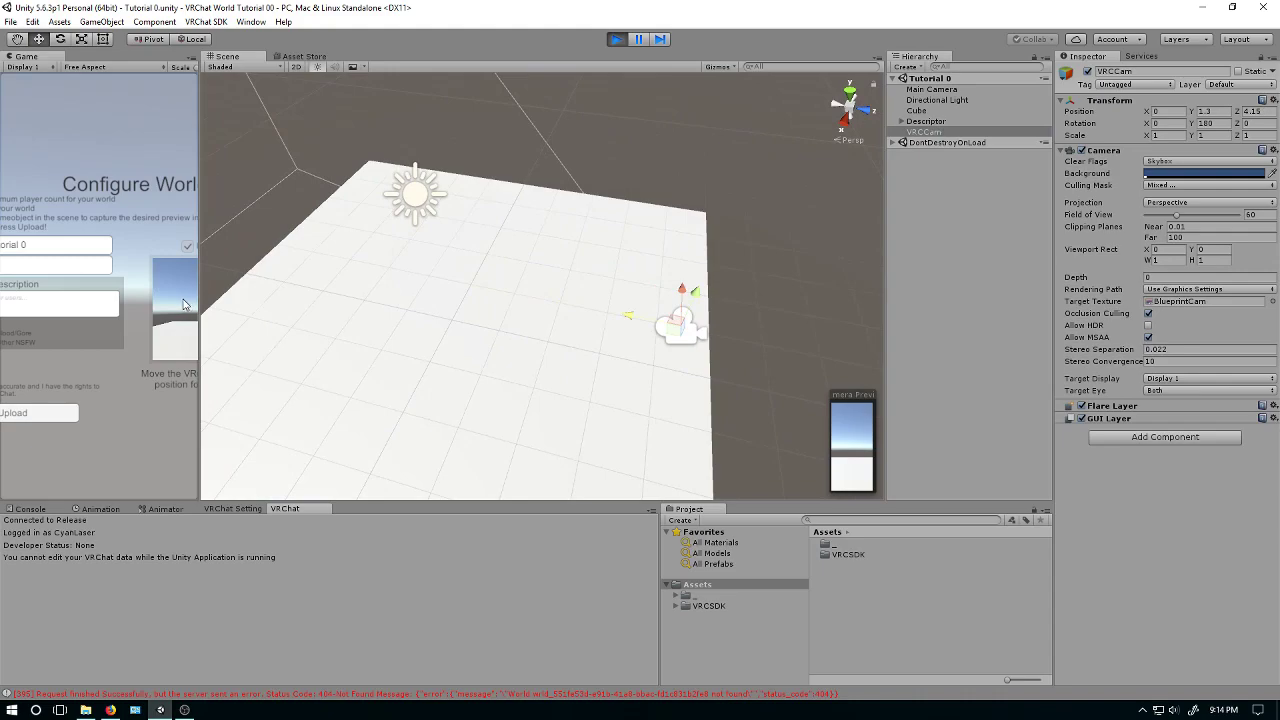
drag(199, 312, 461, 330)
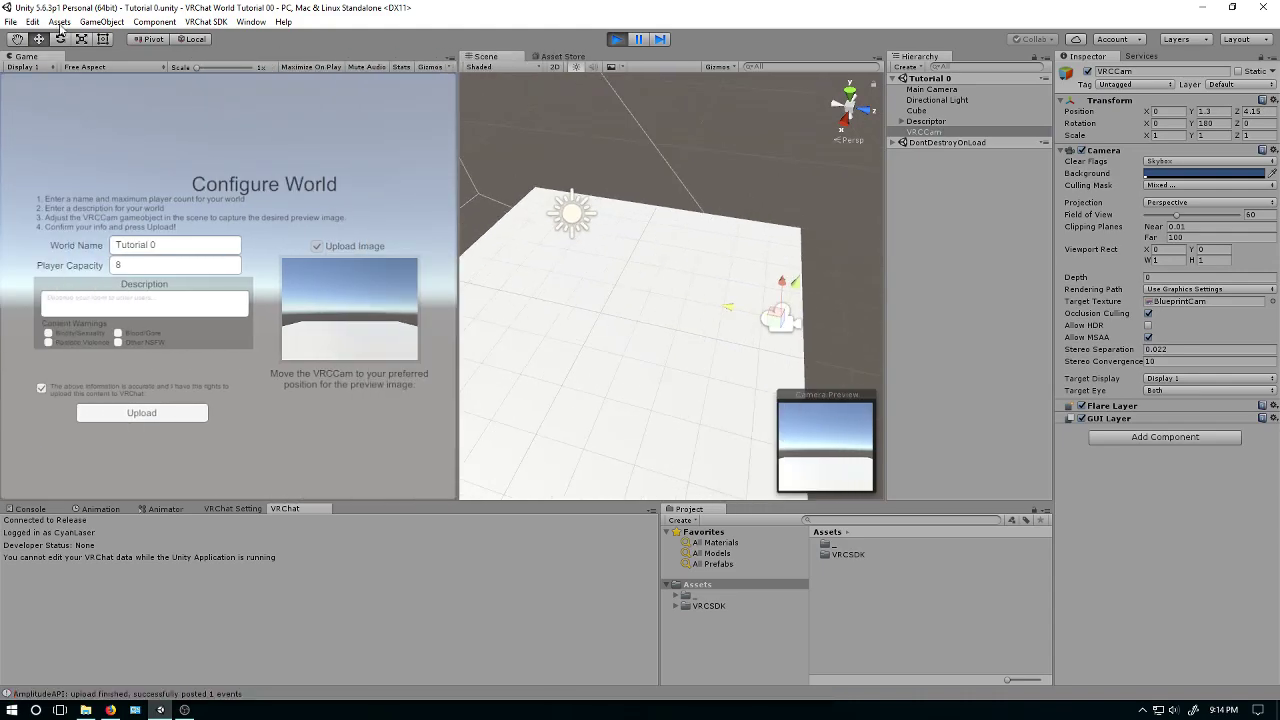
mouse_move(767, 330)
mouse_down()
mouse_move(760, 318)
mouse_move(760, 335)
mouse_up()
Tilt VRCCam down toward the plane, then toggle Pivot/Center and Local/Global handle modes.
key(e)
drag(745, 307, 792, 345)
key(w)
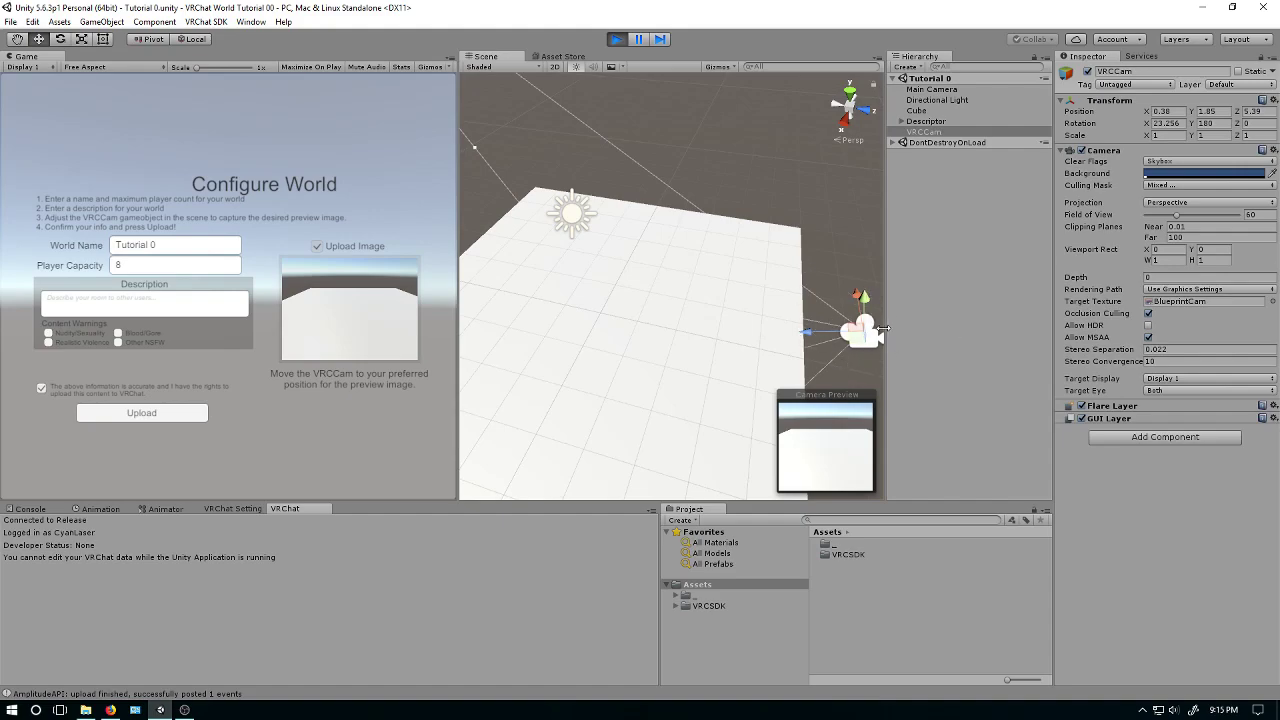
click(155, 40)
click(155, 40)
click(194, 39)
click(194, 39)
Exit Play mode, enlarge the Scene view, inspect the Descriptor, then clear the selection.
click(616, 40)
drag(459, 300, 133, 300)
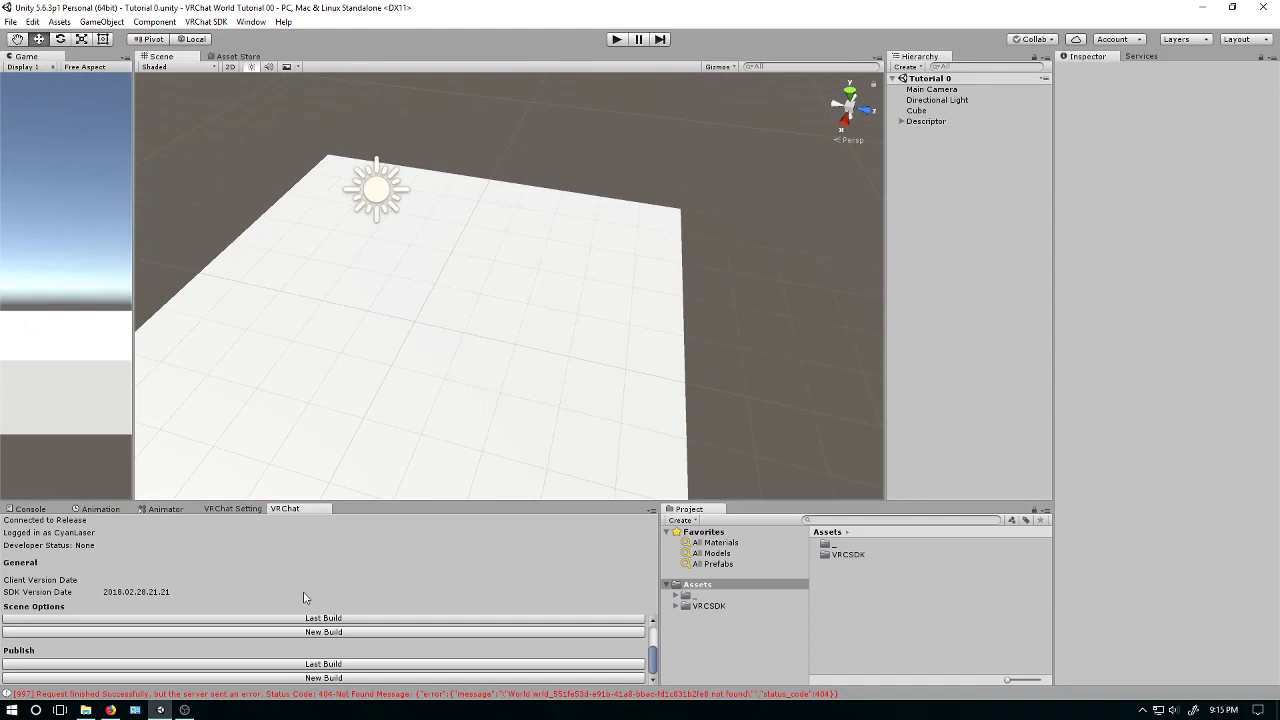
alt+drag(549, 331, 416, 285)
click(929, 121)
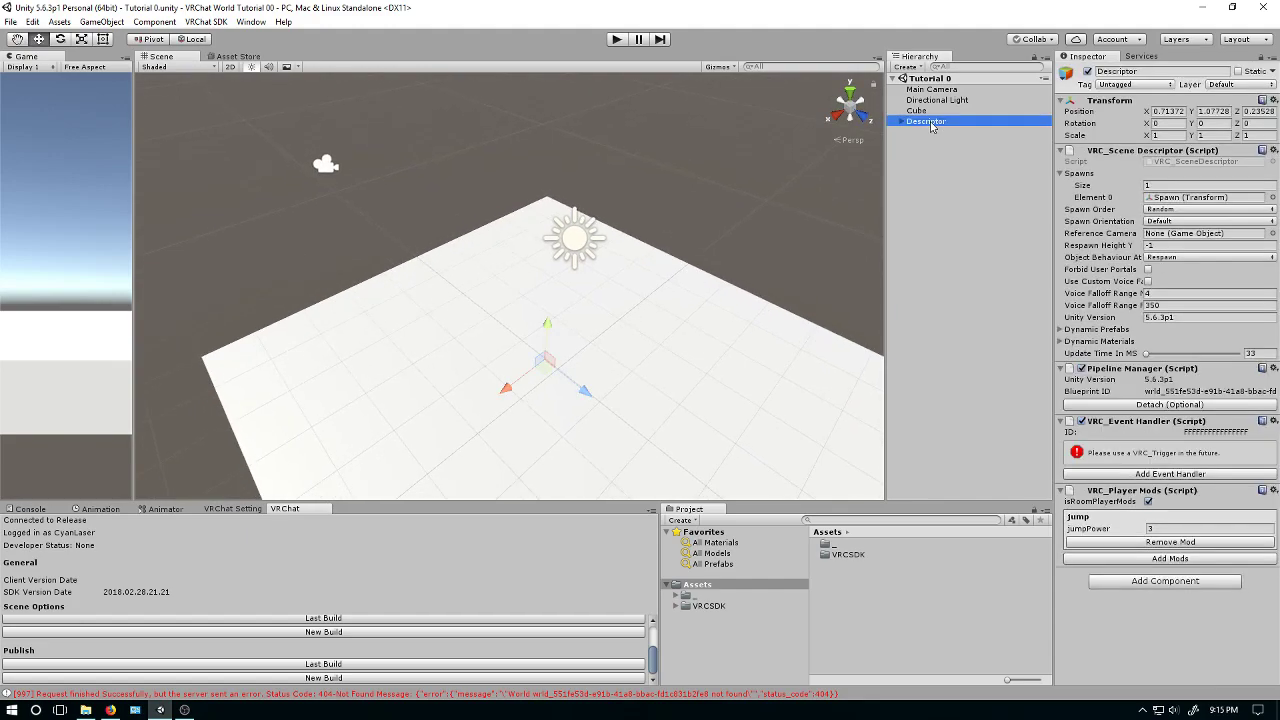
middle_drag(631, 357, 651, 337)
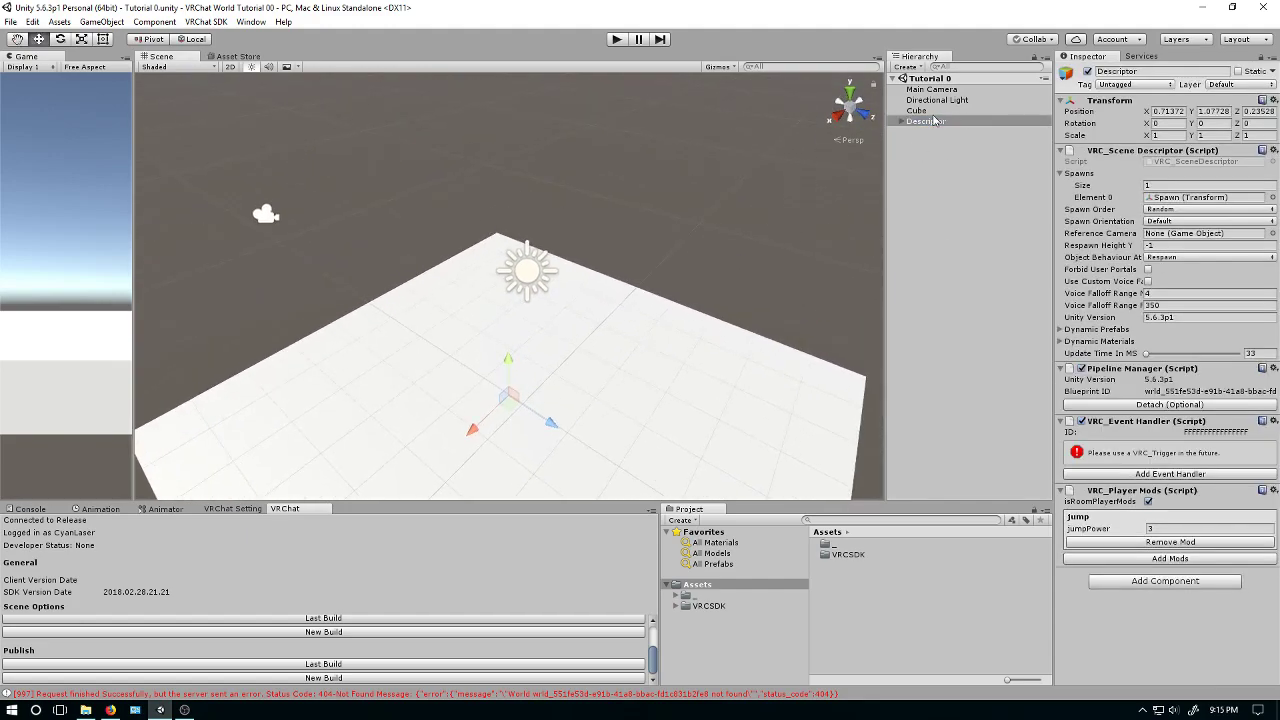
mouse_move(589, 270)
alt+mouse_down()
mouse_move(611, 324)
mouse_move(581, 216)
mouse_move(591, 280)
alt+mouse_up()
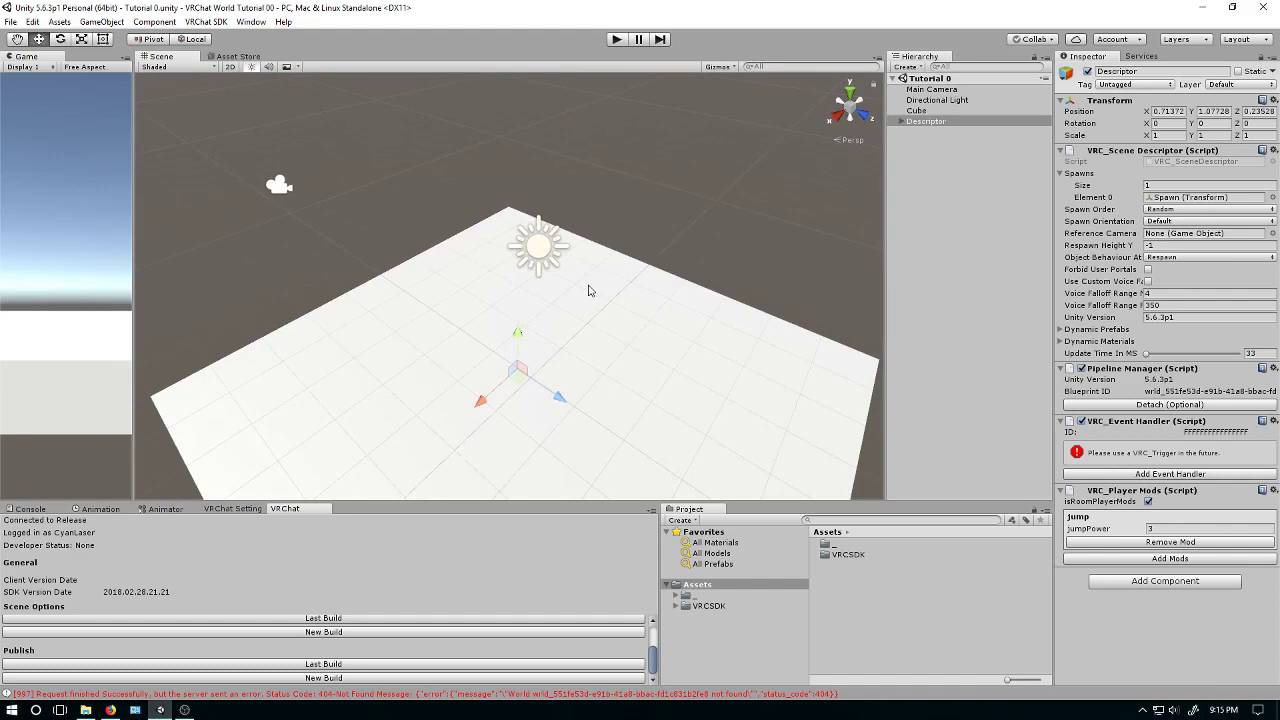
alt+drag(588, 298, 589, 329)
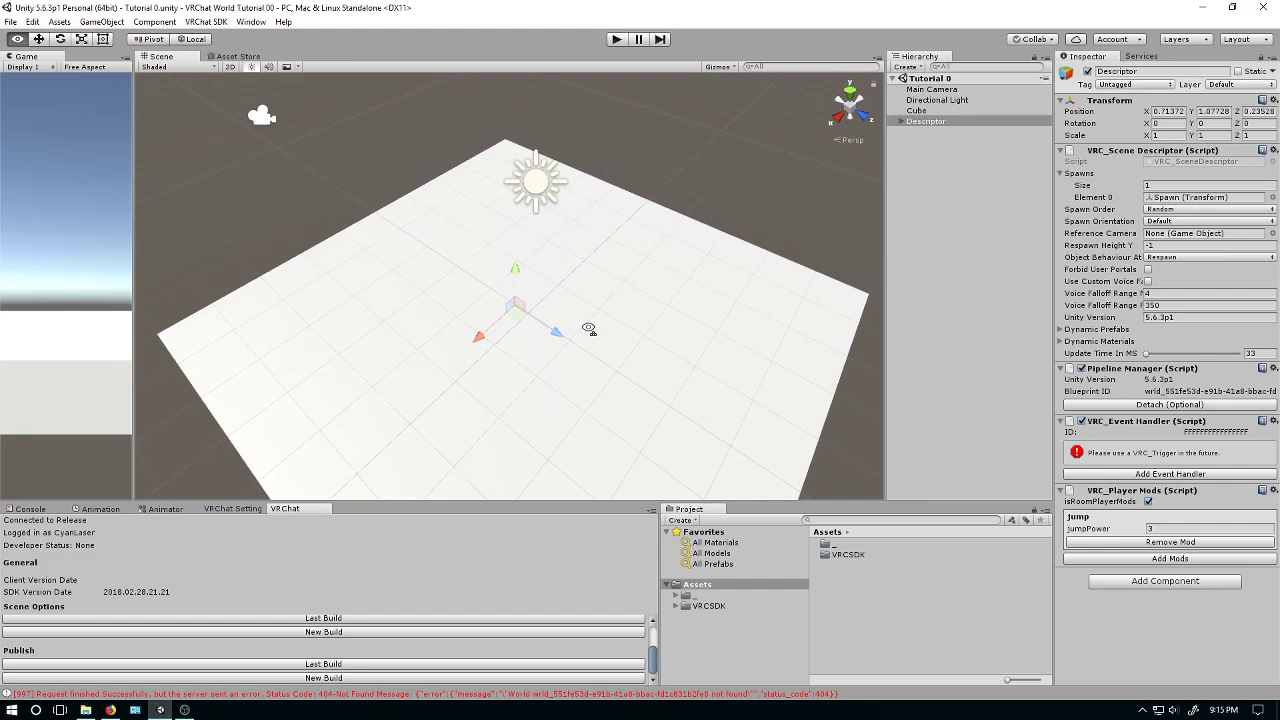
click(990, 203)
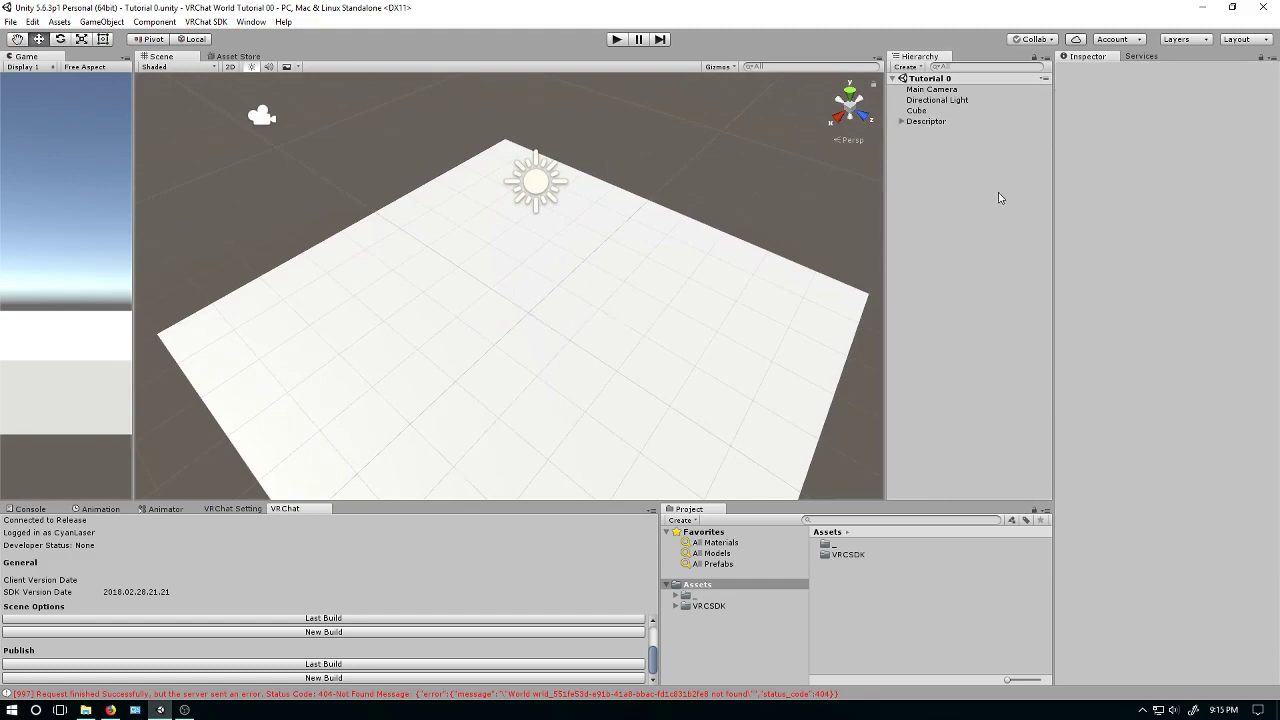
Add a new 3D Cube to the Hierarchy at position 0, 0, 0.
right_click(983, 182)
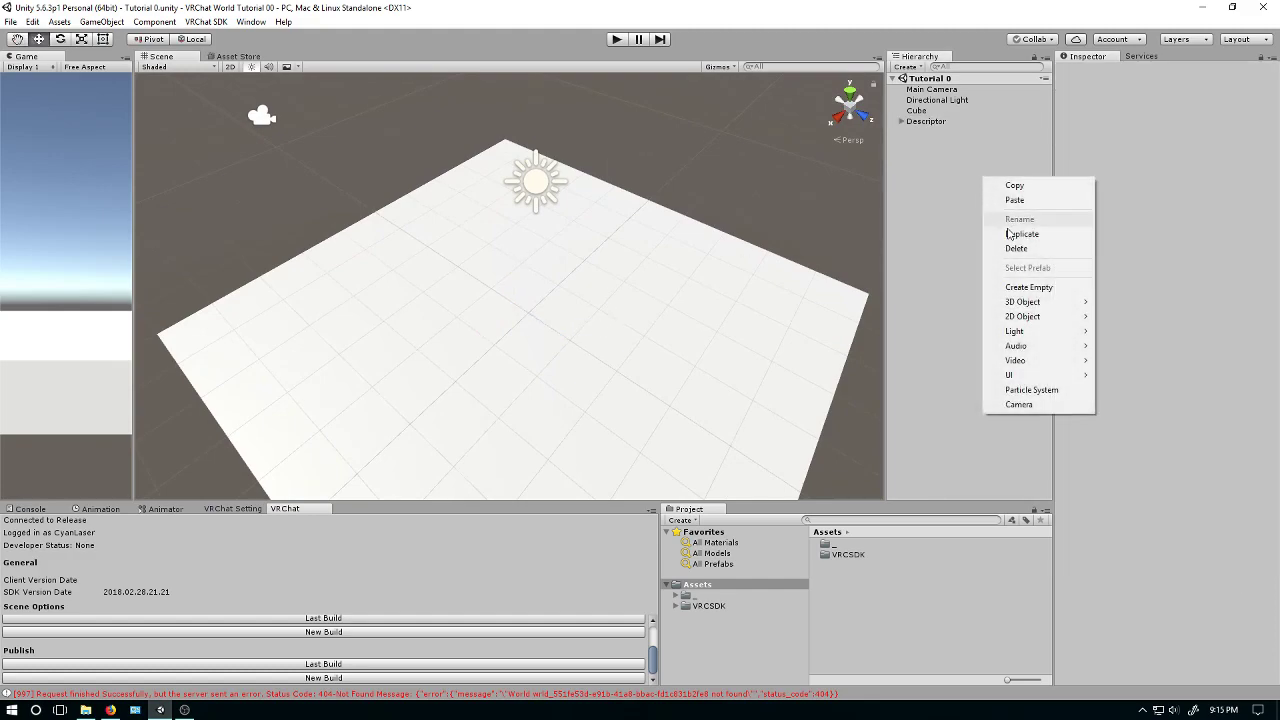
mouse_move(1025, 299)
click(965, 303)
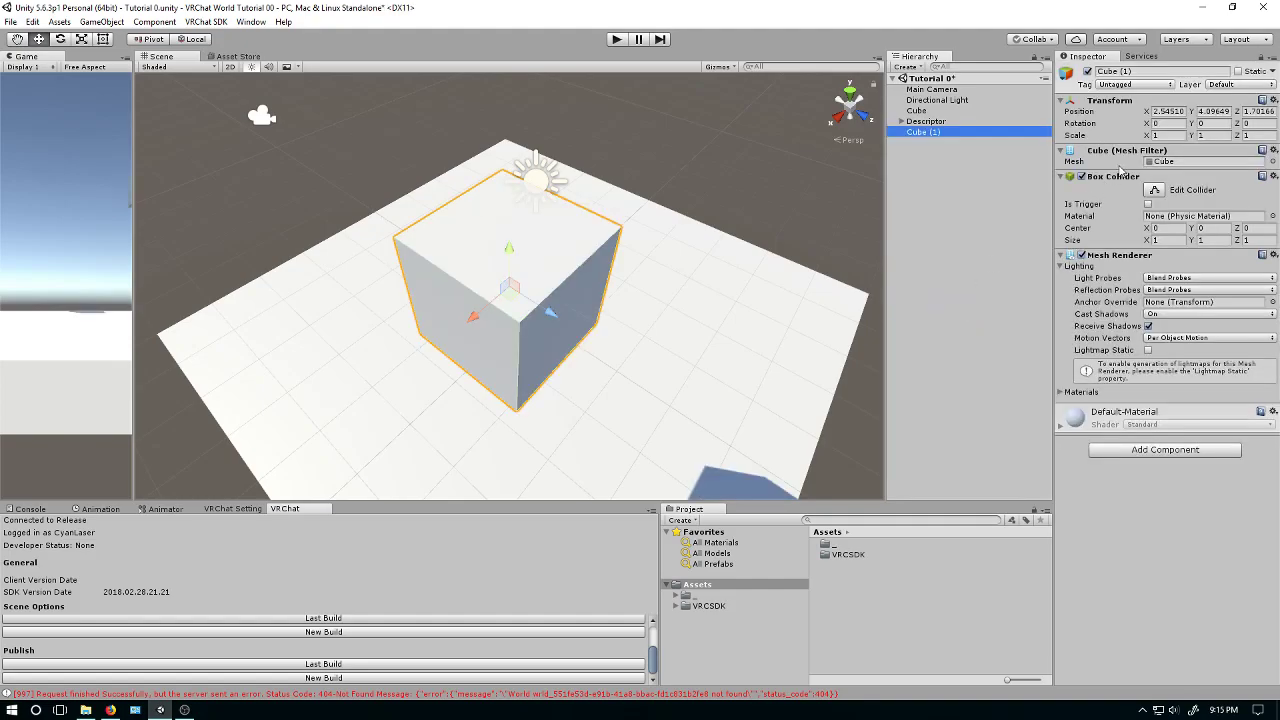
click(1166, 111)
text(0)
key(Tab)
text(0)
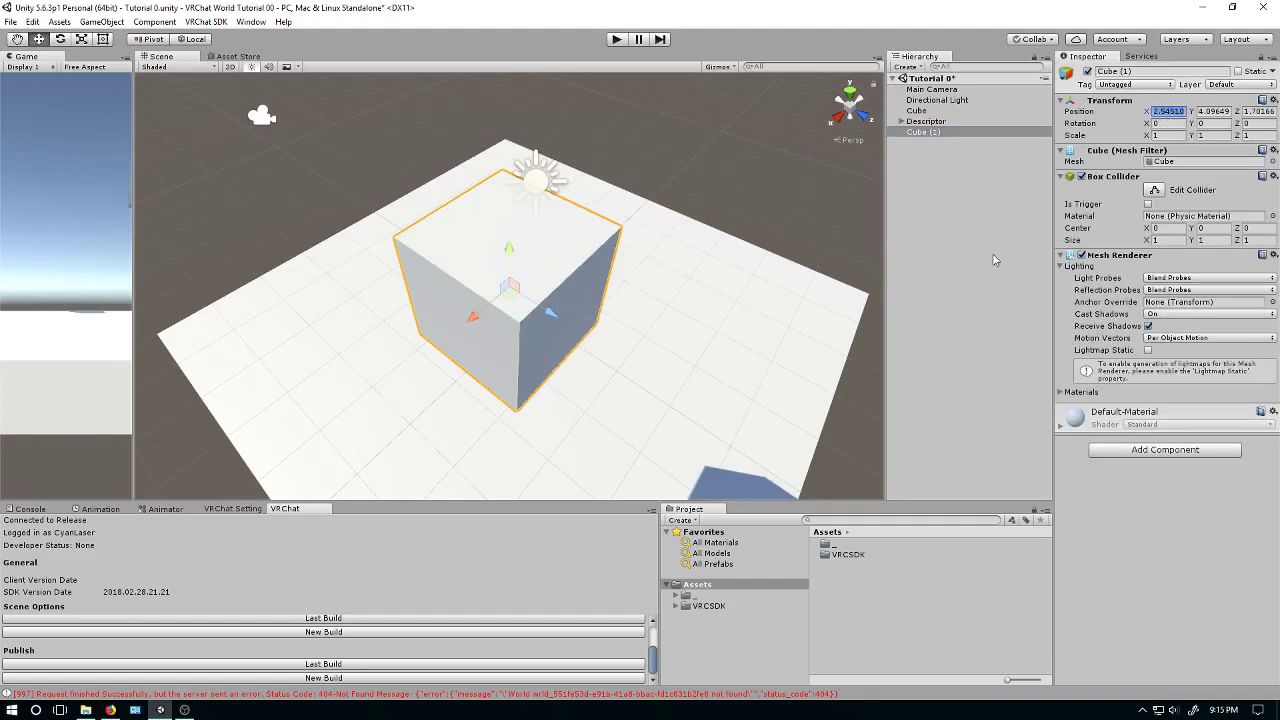
key(Tab)
text(0)
key(Tab)
Scale the cube to 0.1 on X, Y and Z.
click(1160, 135)
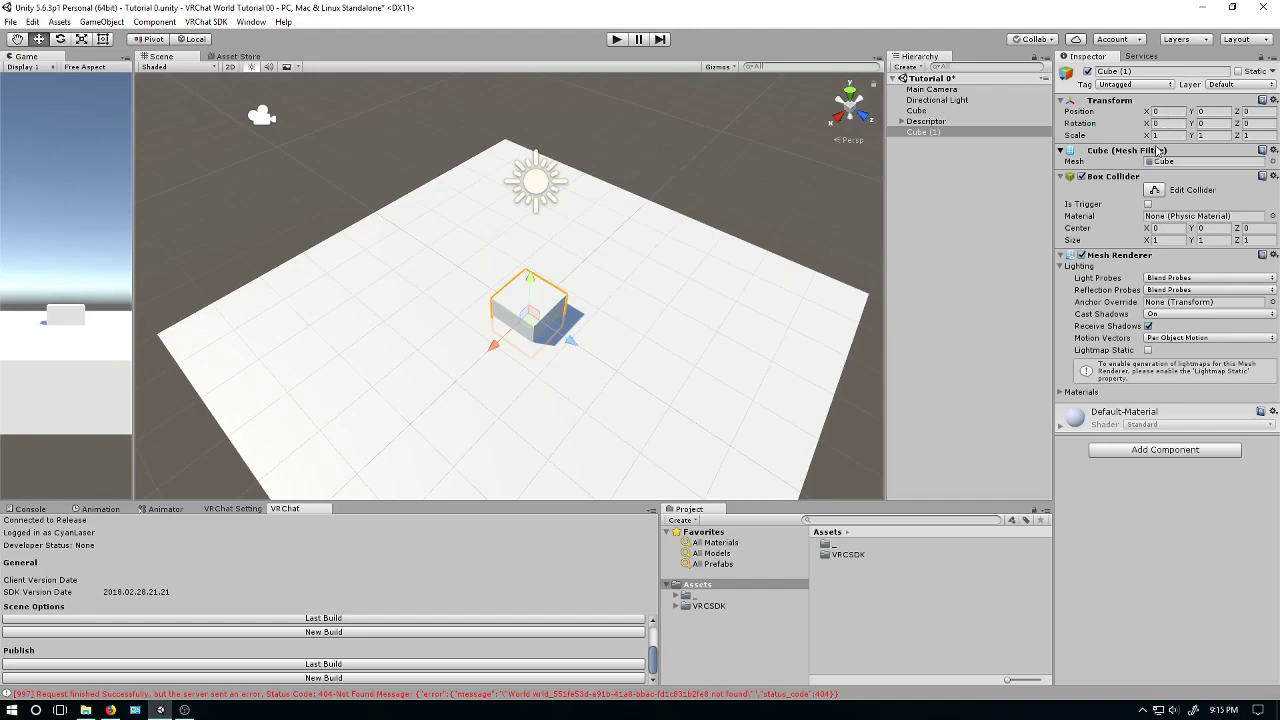
click(1160, 150)
text(0.1)
key(Tab)
text(0.1)
key(Tab)
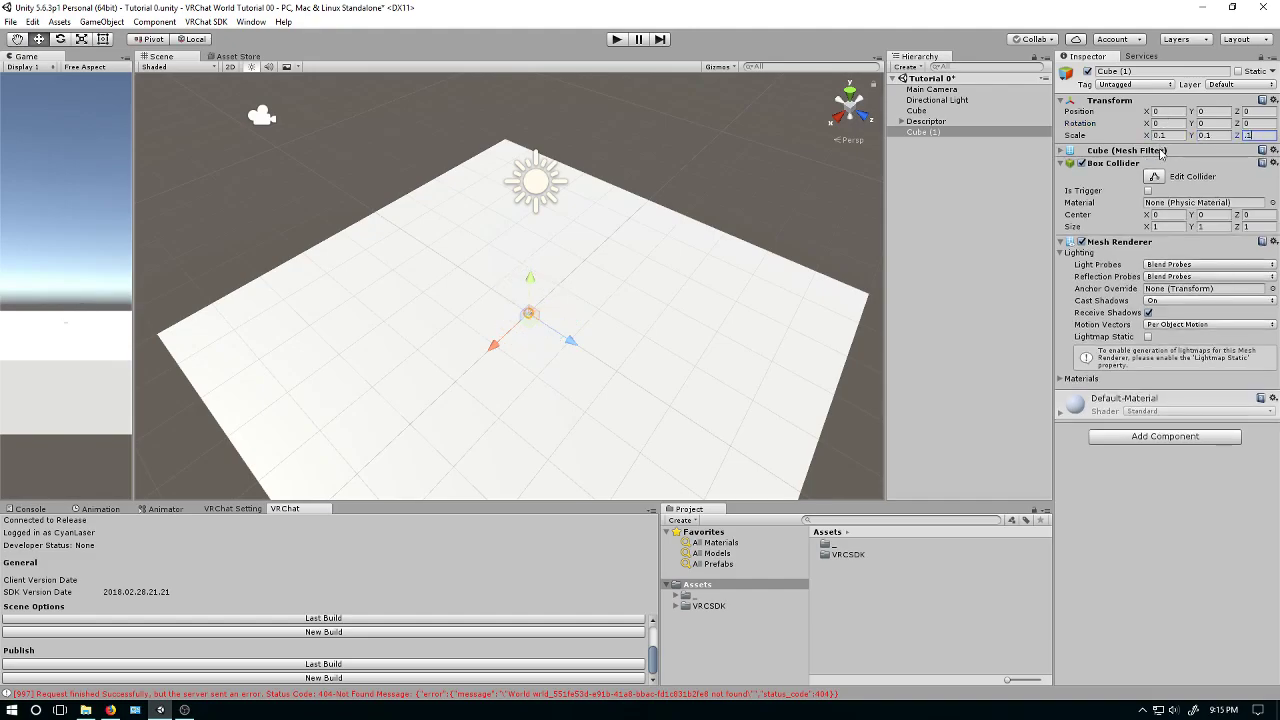
text(0.1)
key(Return)
scroll(500, 423, up, 5)
alt+drag(500, 423, 452, 276)
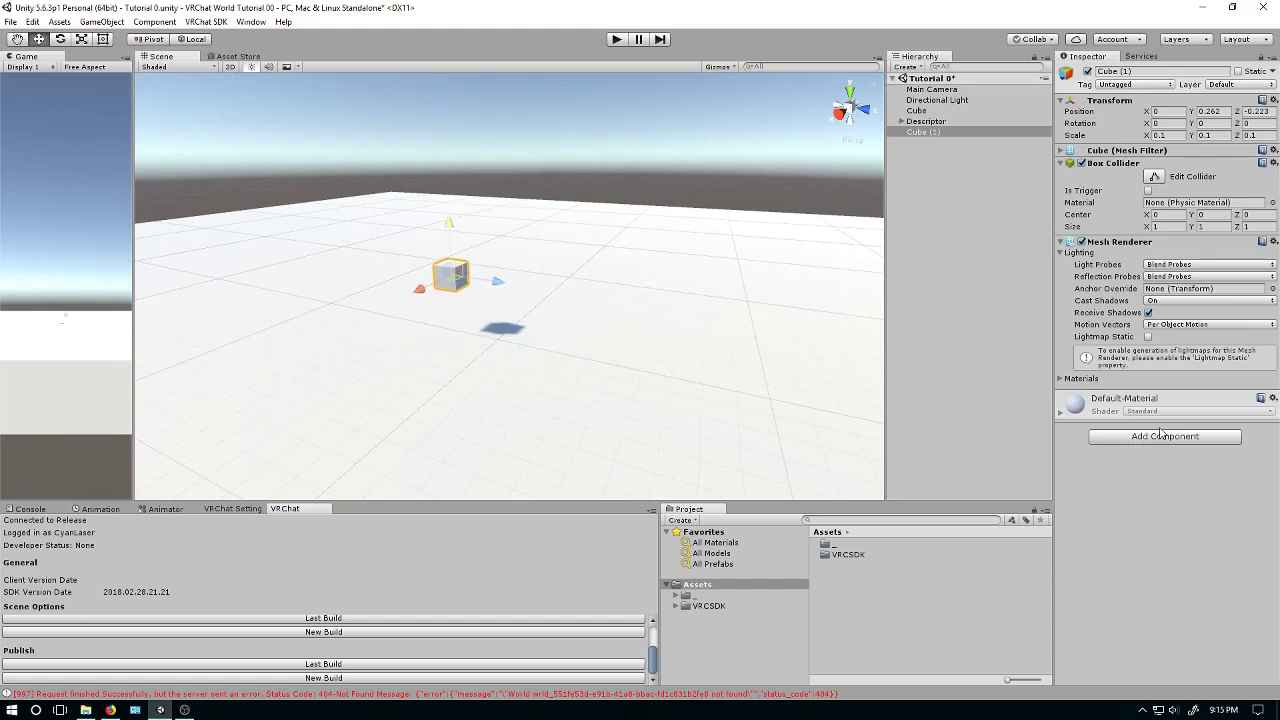
Add a VRC_Pickup component to the cube.
click(1163, 436)
text(vrc_pic)
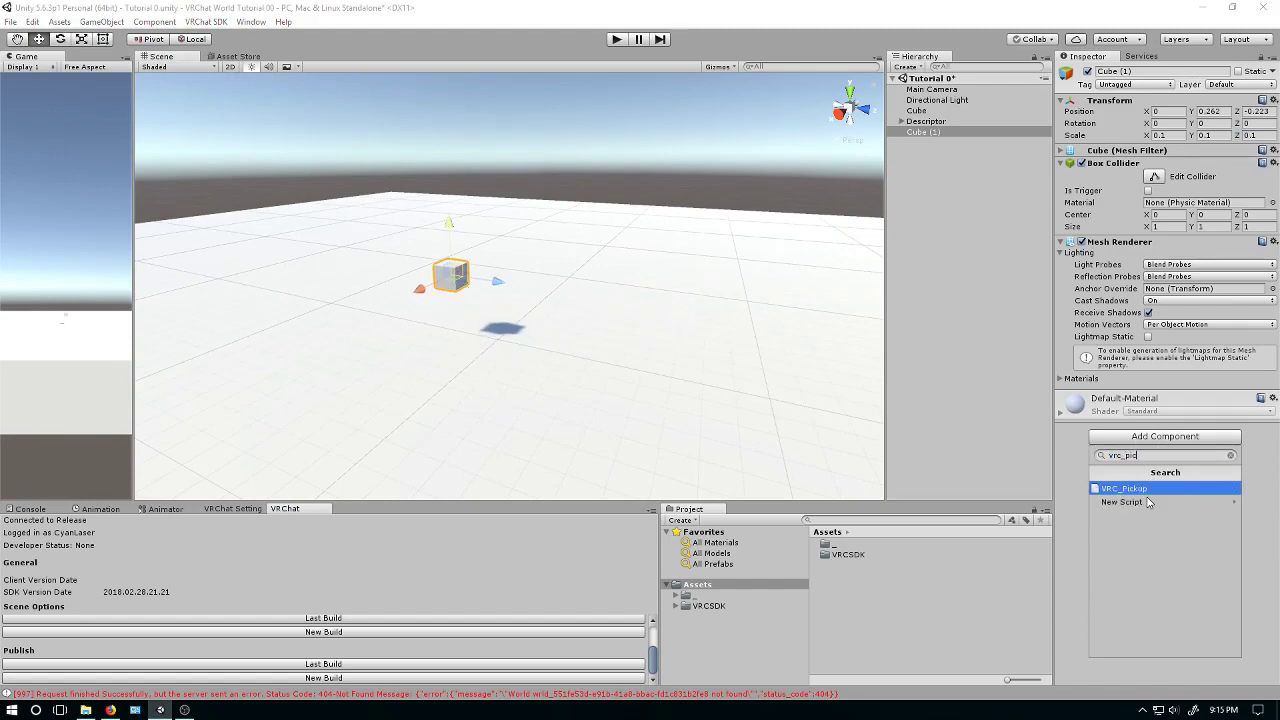
key(Return)
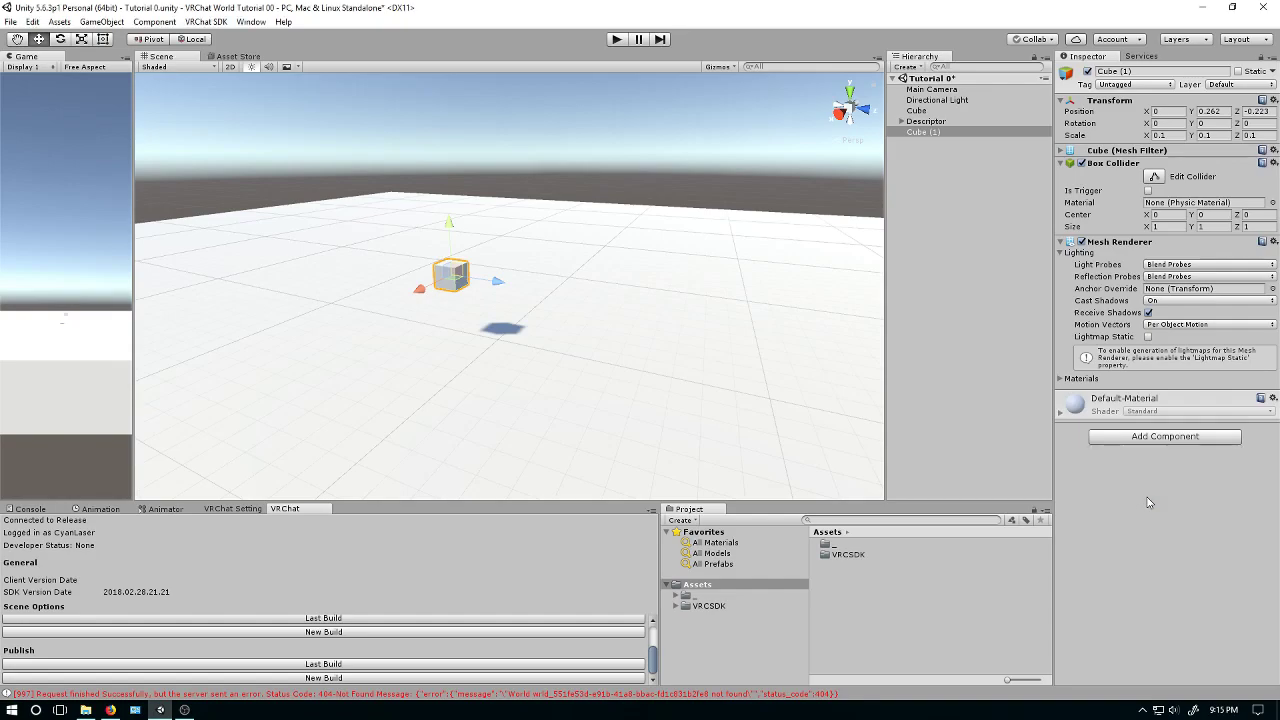
scroll(1108, 388, down, 2)
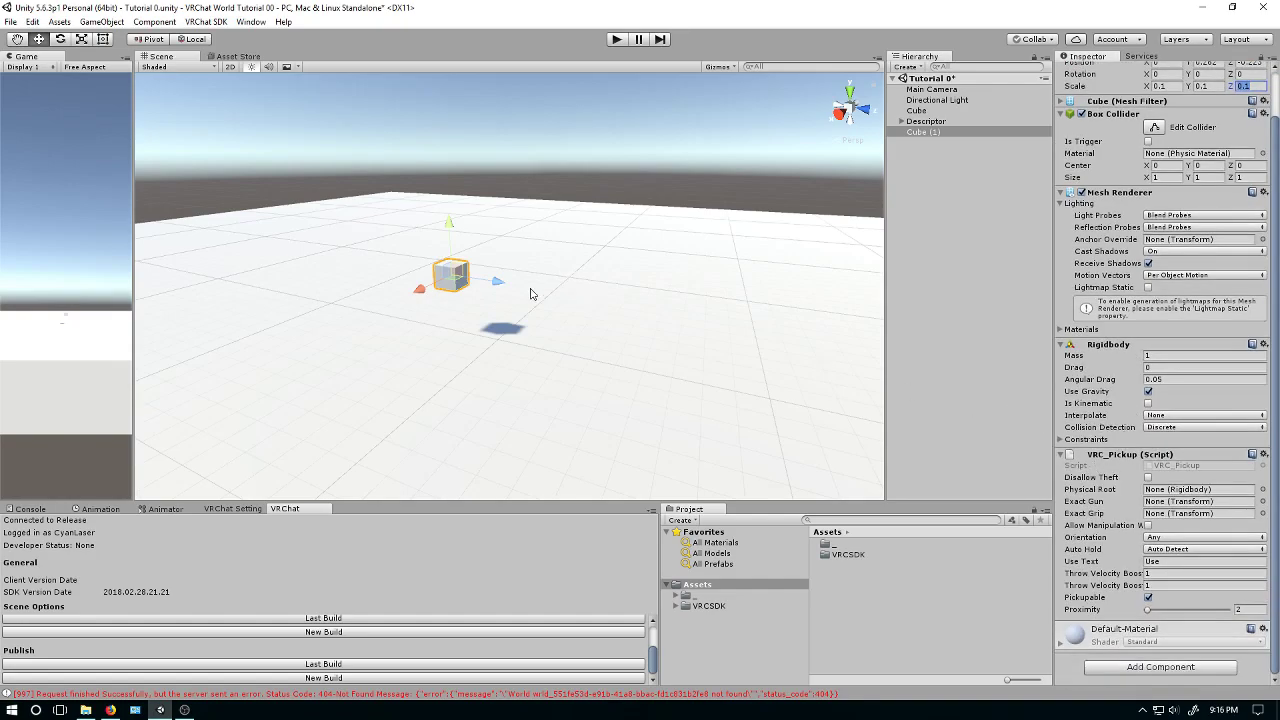
click(927, 242)
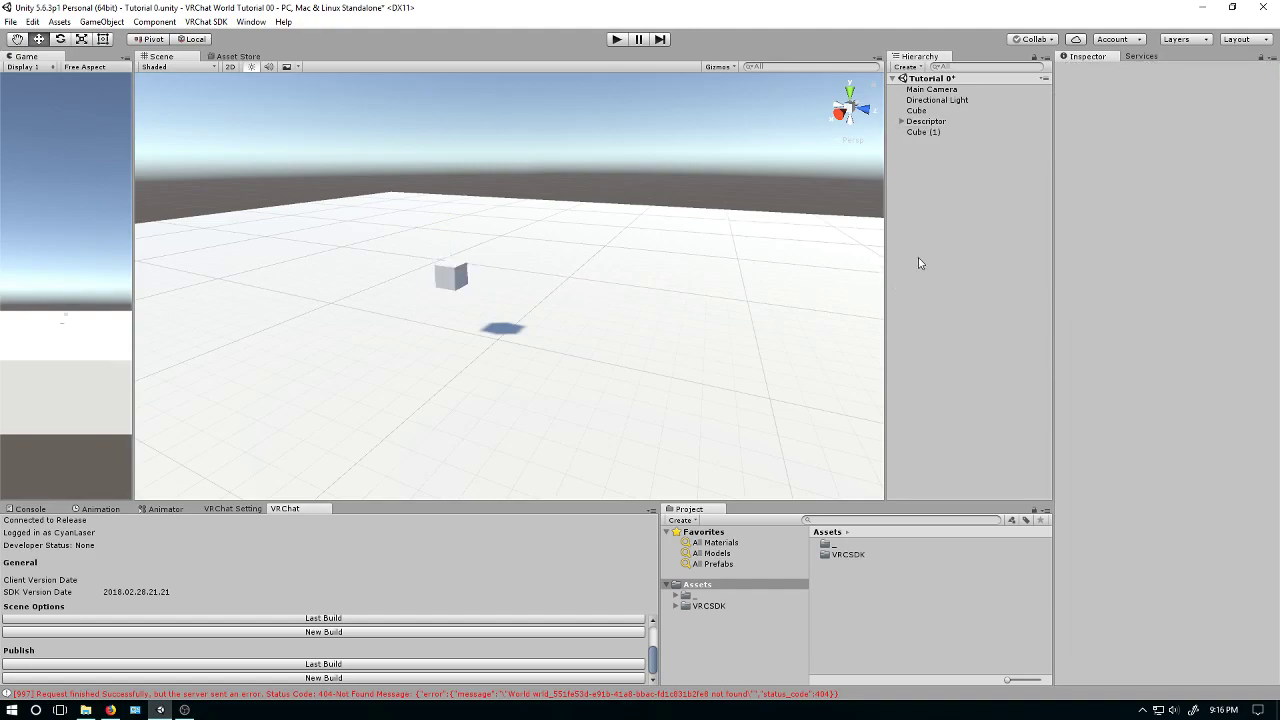
alt+drag(686, 306, 628, 280)
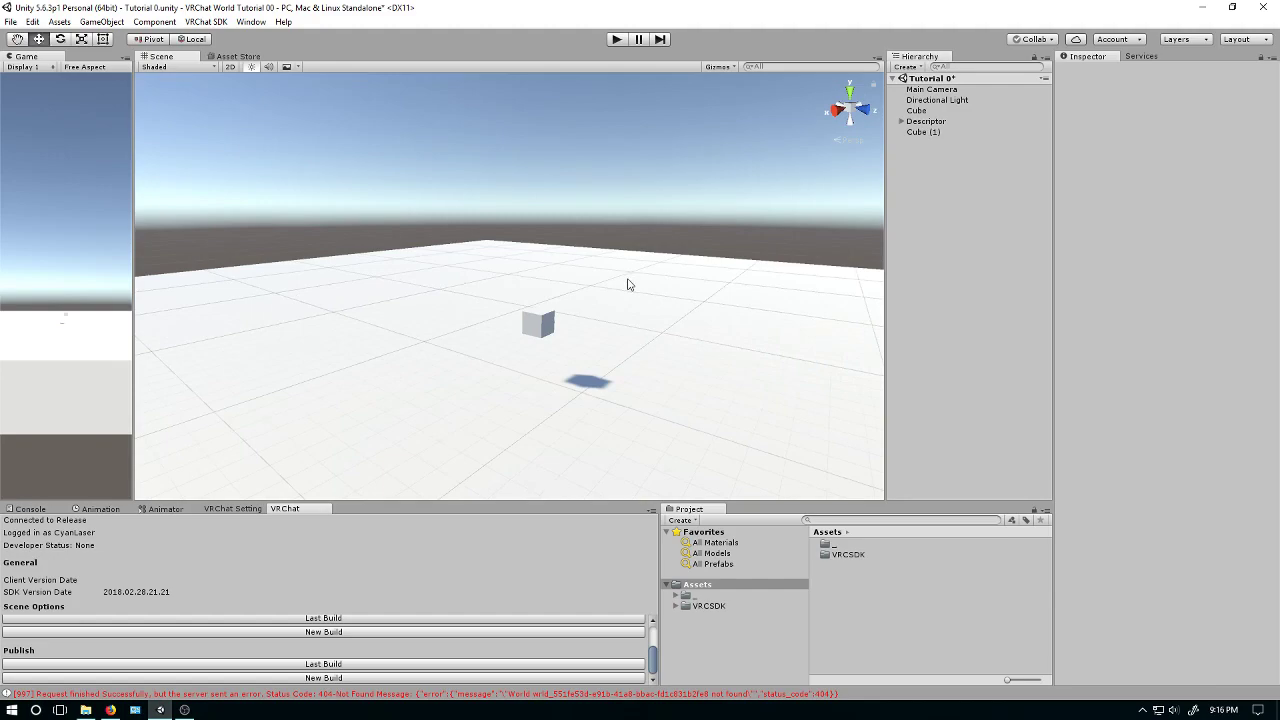
alt+drag(628, 285, 603, 300)
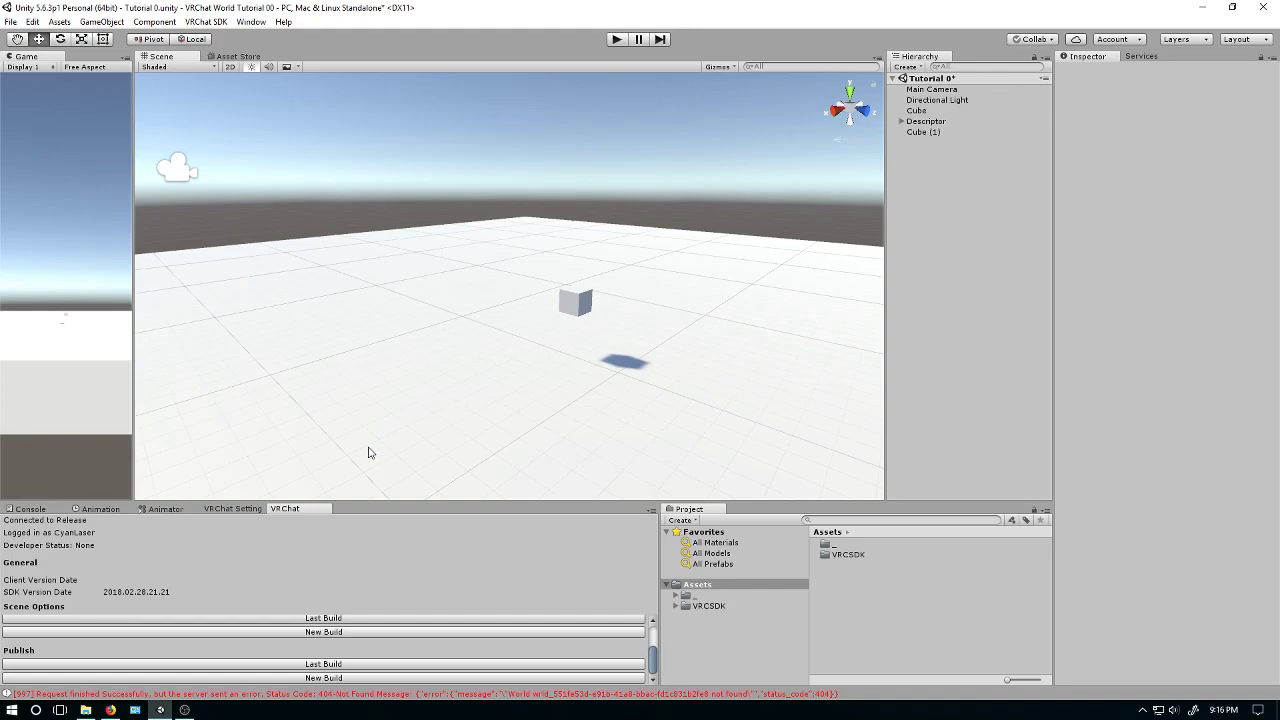
mouse_move(186, 712)
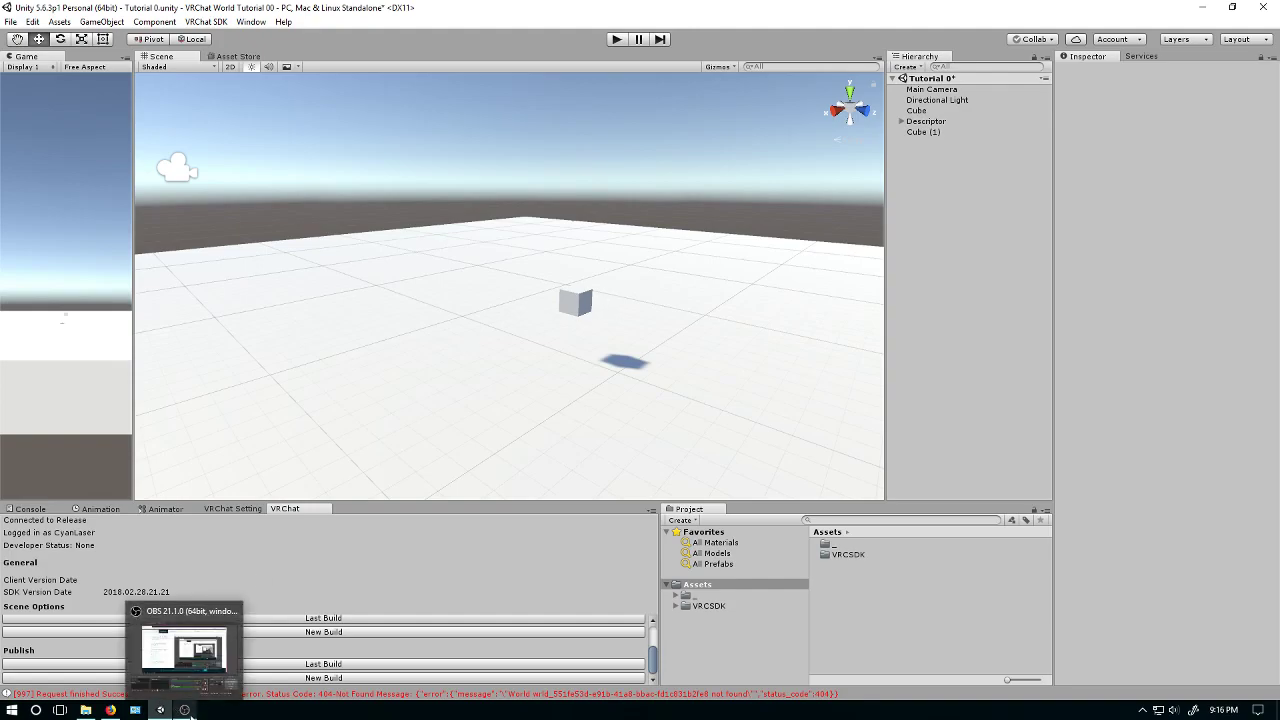